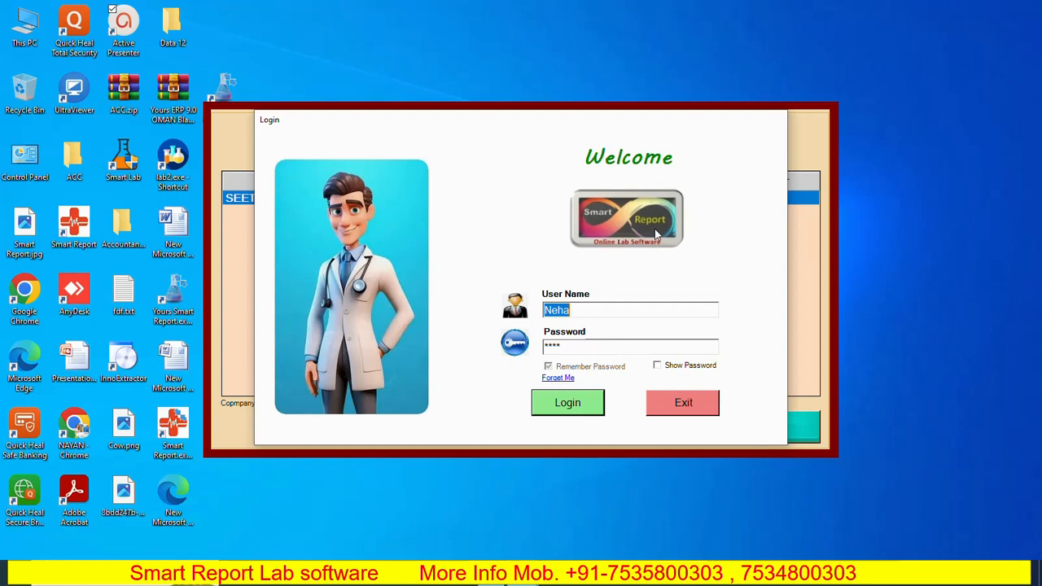
- Log in to the lab software with the credentials already filled in
{"action": "left_click", "coordinate": [568, 403]}
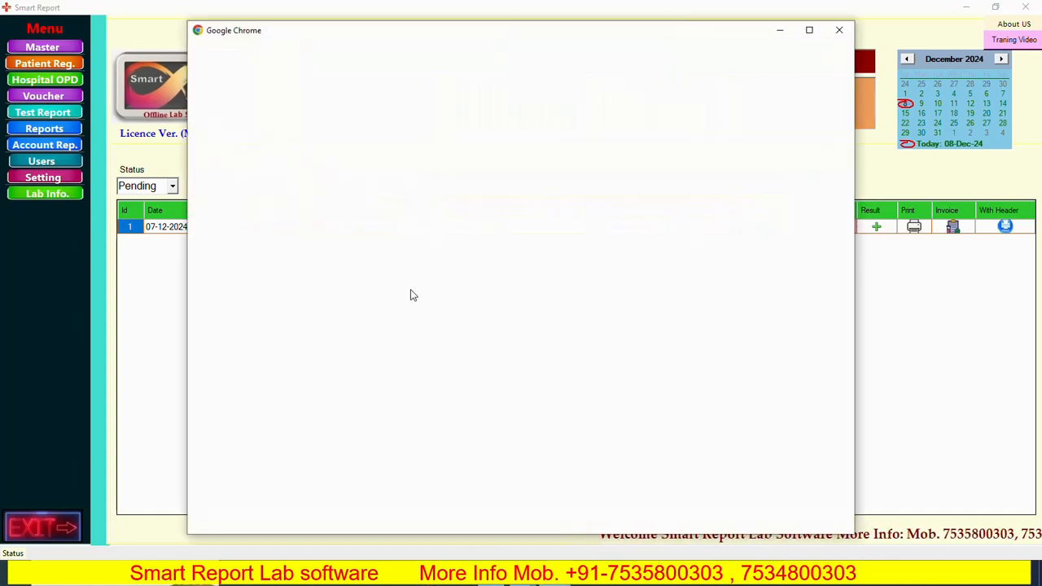
- Open Chrome with the Person 1 profile and load onlinelab.in
{"action": "left_click", "coordinate": [350, 332]}
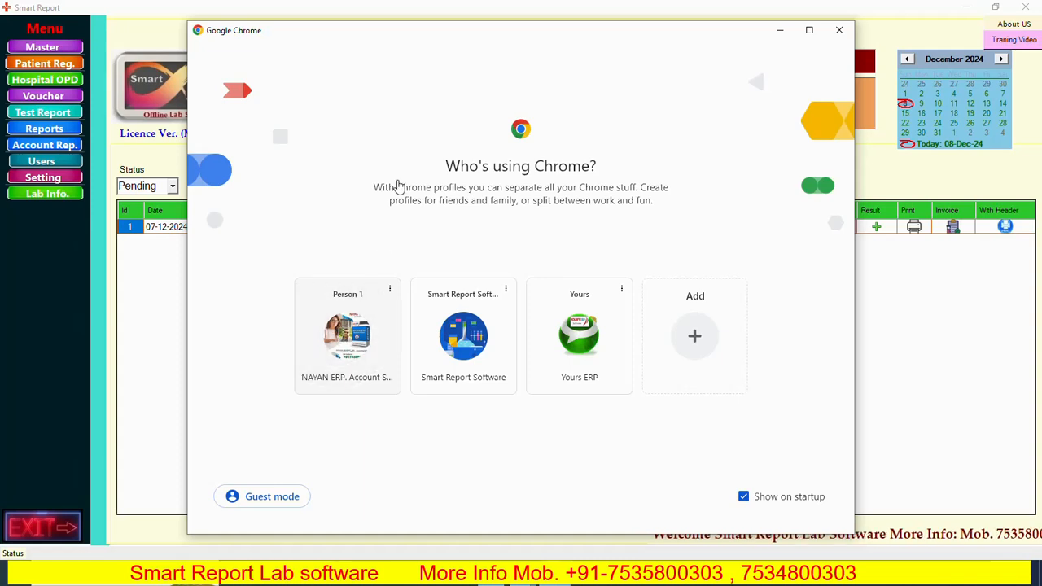
{"action": "left_click", "coordinate": [308, 42]}
{"action": "type", "text": "onlinelab.in"}
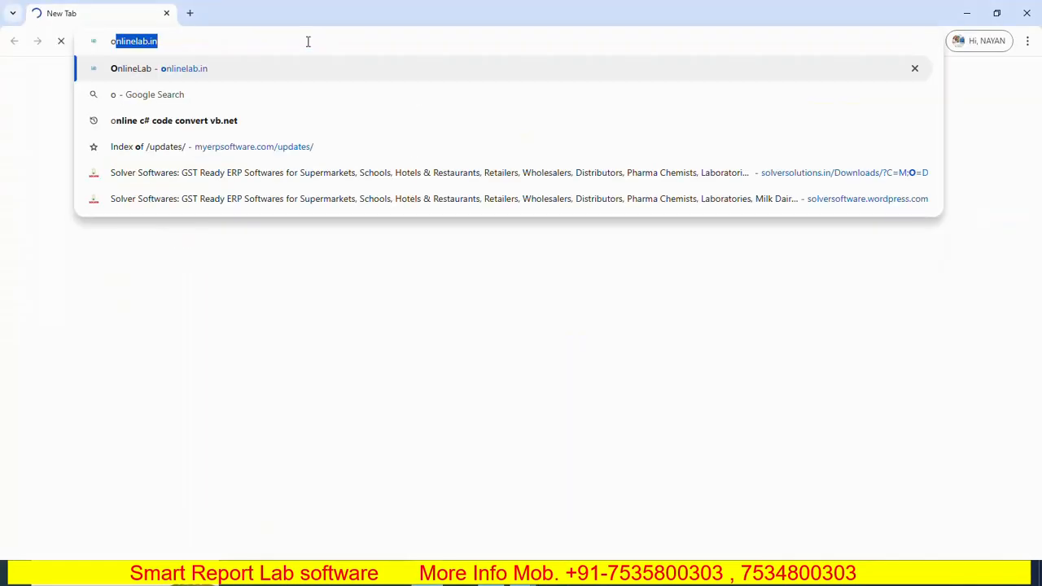
{"action": "key", "text": "Return"}
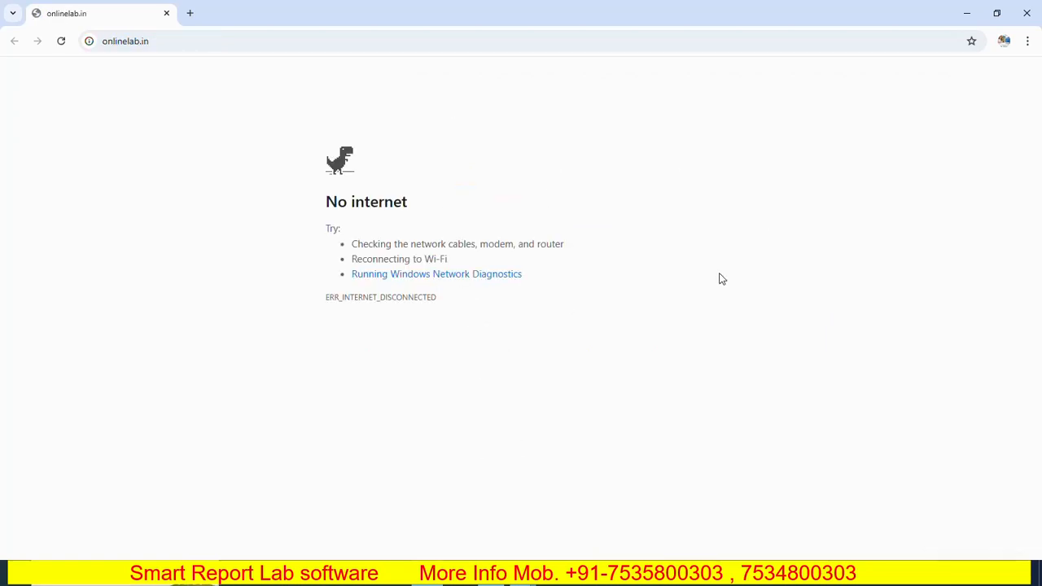
- Restore the computer's internet connection and return to the offline Smart Report dashboard
{"action": "key", "text": "XF86RFKill"}
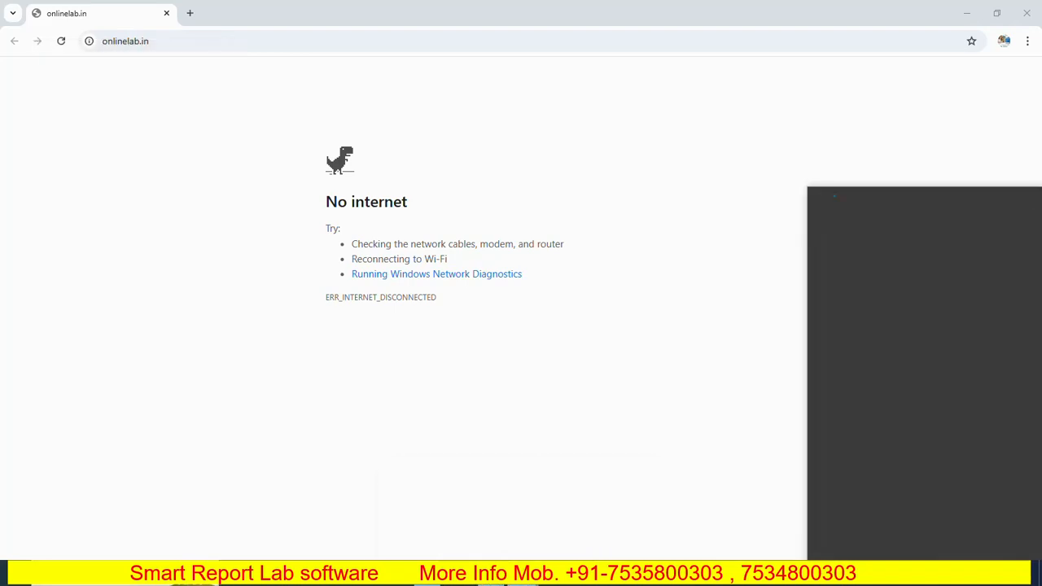
{"action": "left_click", "coordinate": [615, 471]}
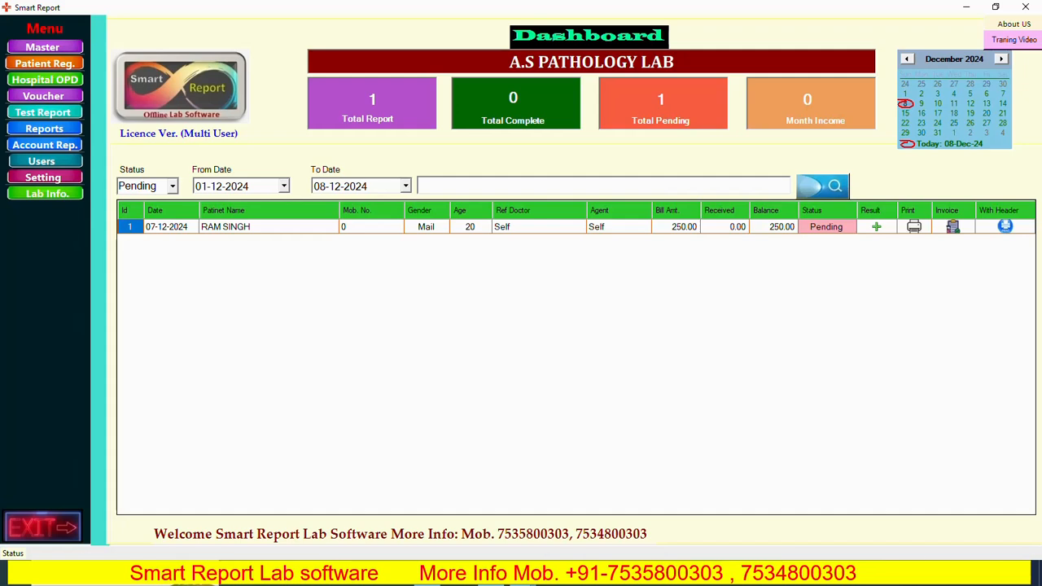
{"action": "left_click", "coordinate": [913, 577]}
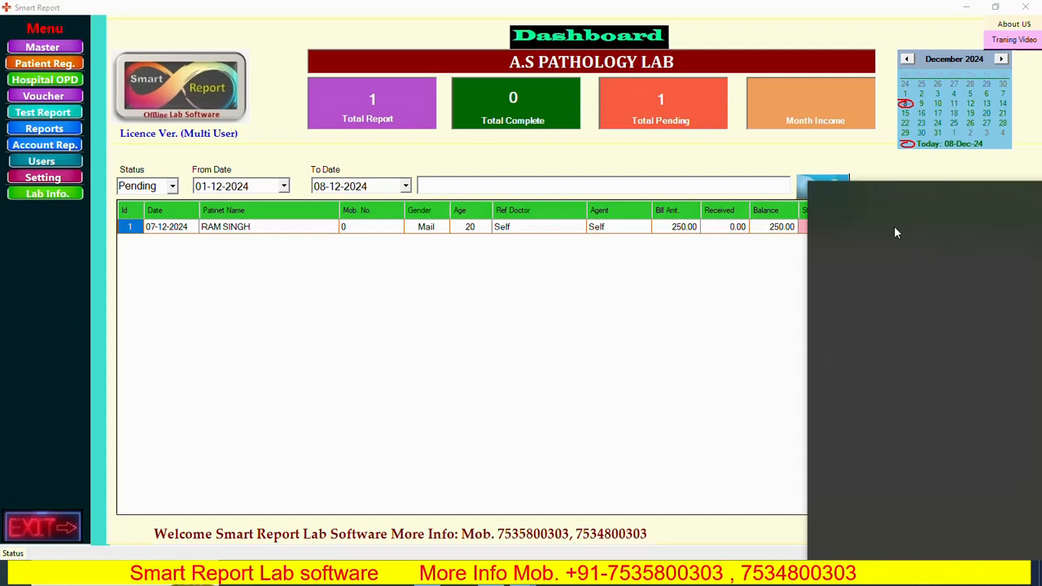
{"action": "left_click", "coordinate": [651, 319]}
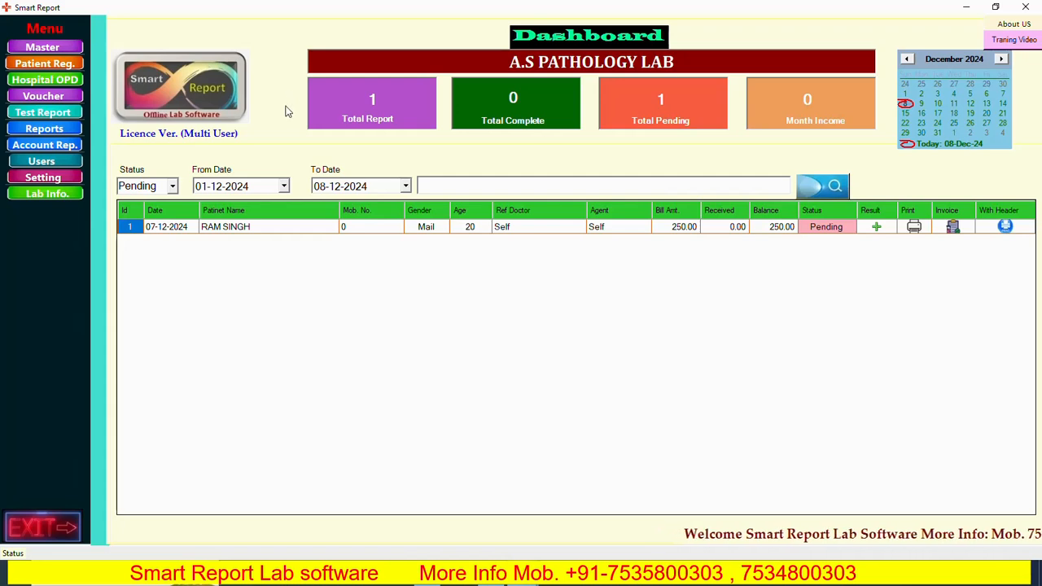
- Compare the offline Smart Report dashboard with the OnlineLab web dashboard, including its Test Report List
{"action": "left_click", "coordinate": [63, 85]}
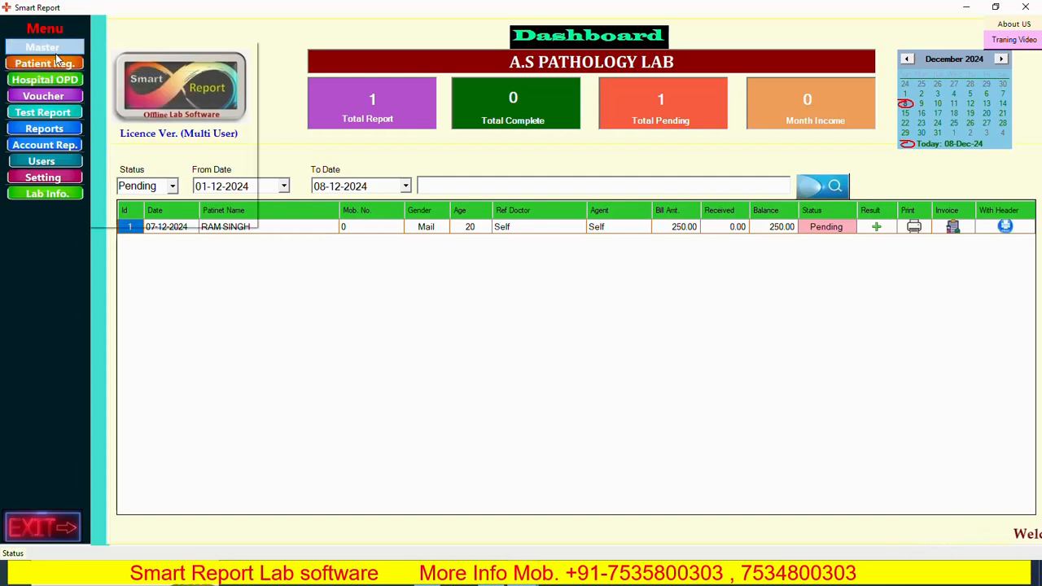
{"action": "left_click", "coordinate": [508, 313]}
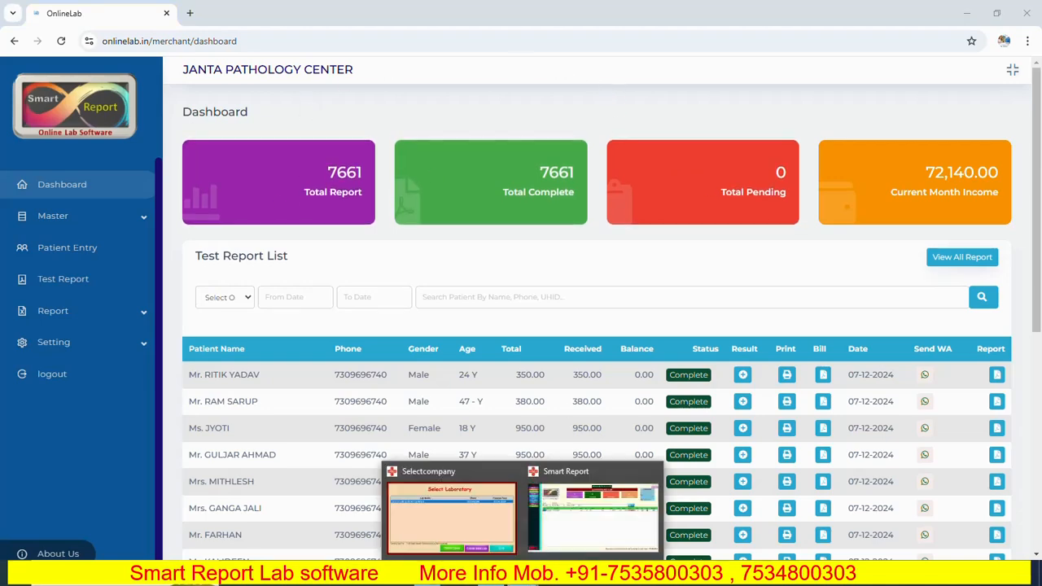
{"action": "left_click", "coordinate": [594, 508]}
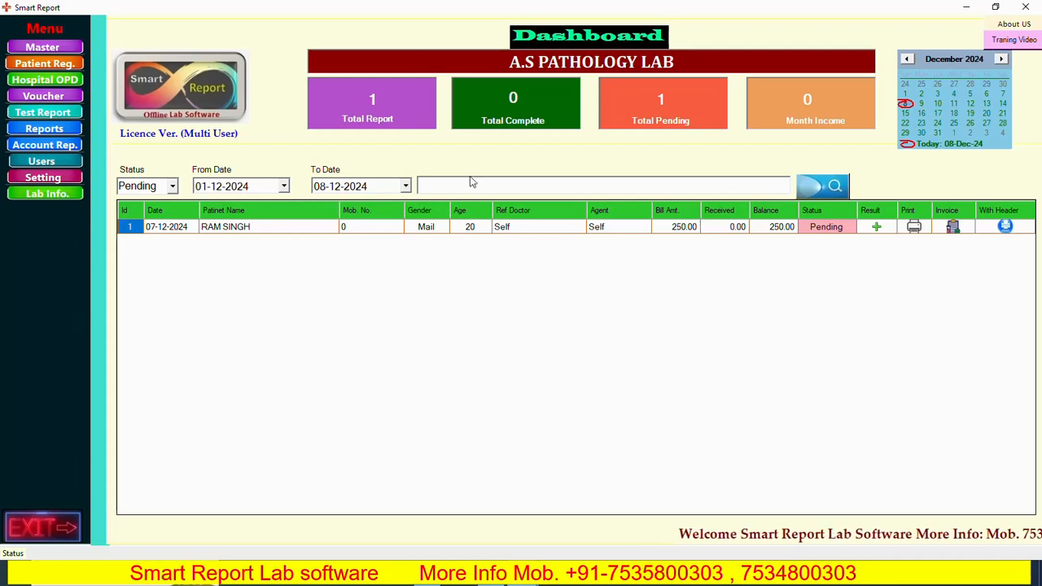
{"action": "left_click", "coordinate": [435, 584]}
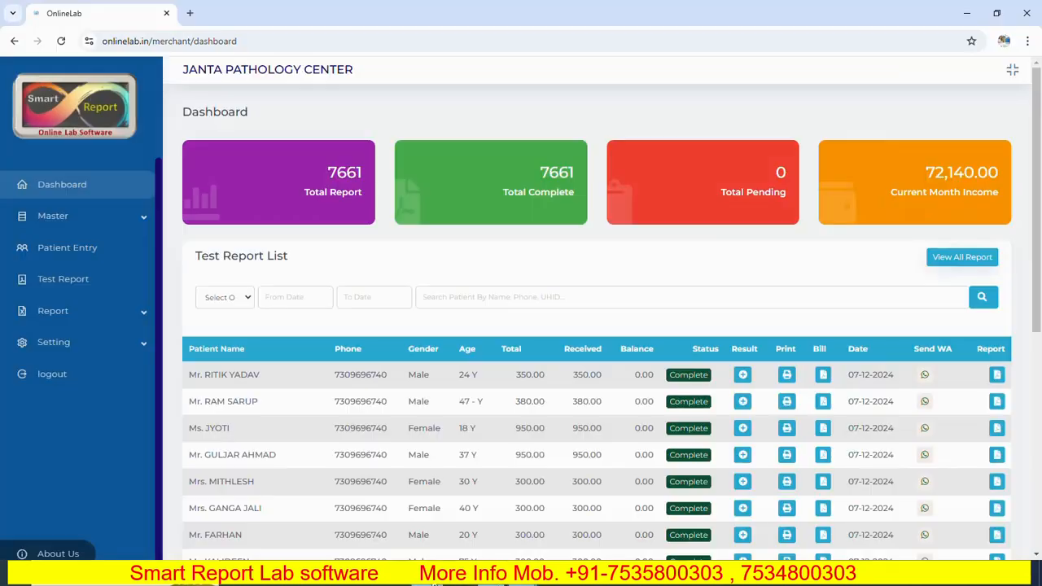
{"action": "scroll", "coordinate": [781, 347], "scroll_direction": "down", "scroll_amount": 2}
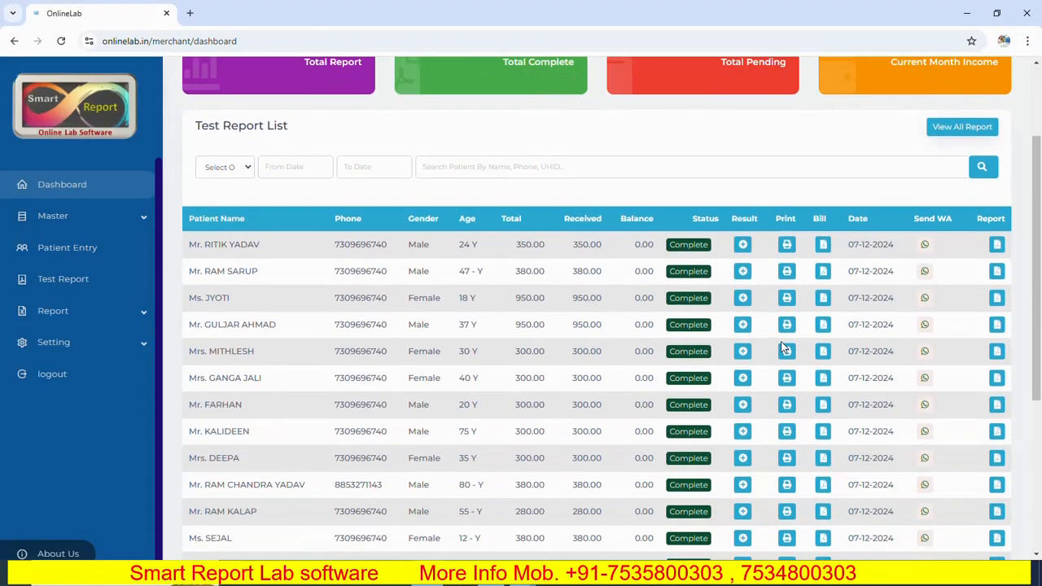
{"action": "scroll", "coordinate": [634, 438], "scroll_direction": "up", "scroll_amount": 2}
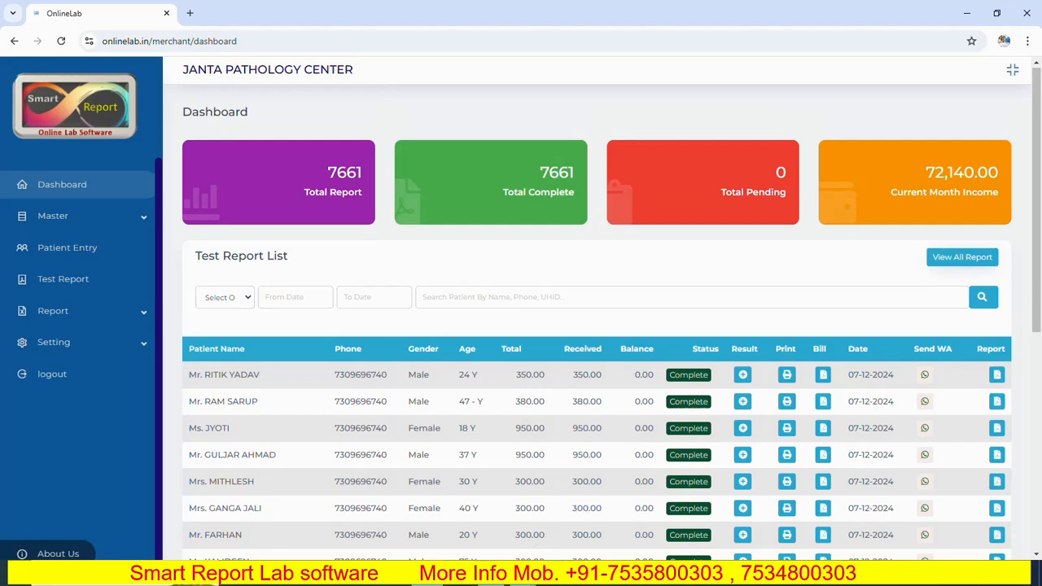
{"action": "mouse_move", "coordinate": [521, 579]}
{"action": "left_click", "coordinate": [586, 480]}
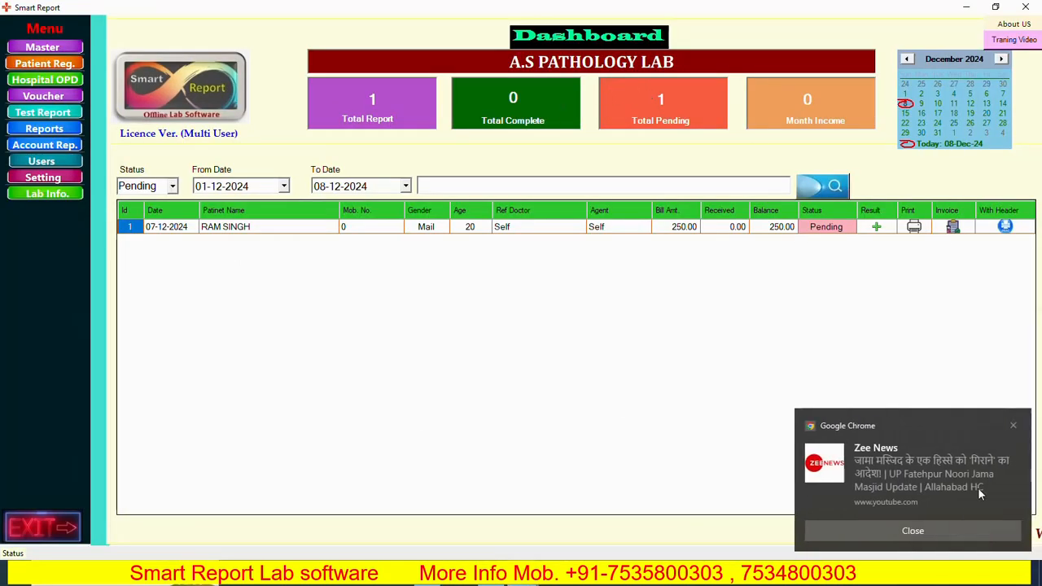
- Dismiss the Chrome news notifications covering the Smart Report and OnlineLab dashboards
{"action": "left_click", "coordinate": [941, 531]}
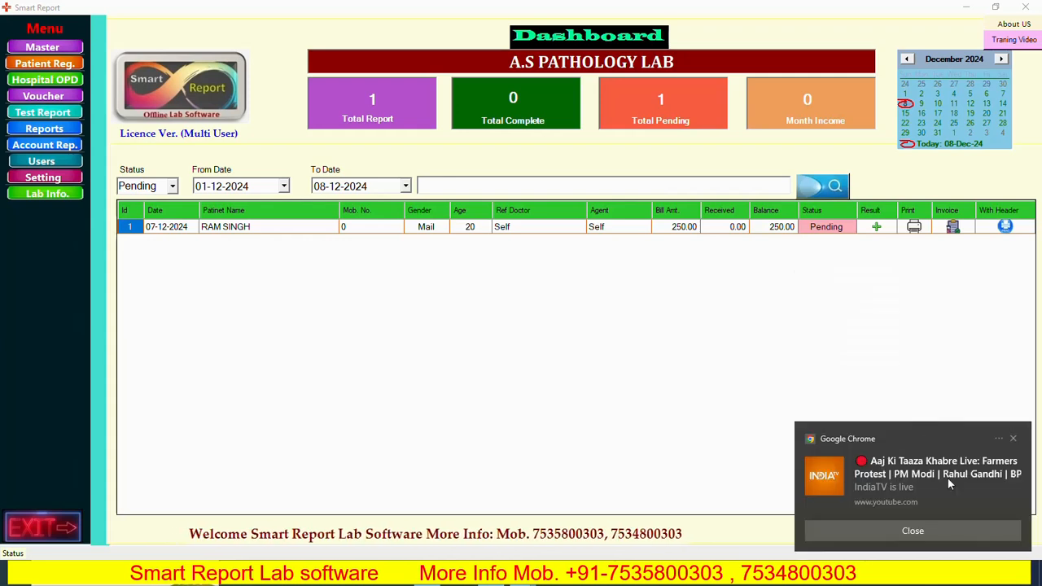
{"action": "left_click", "coordinate": [938, 532]}
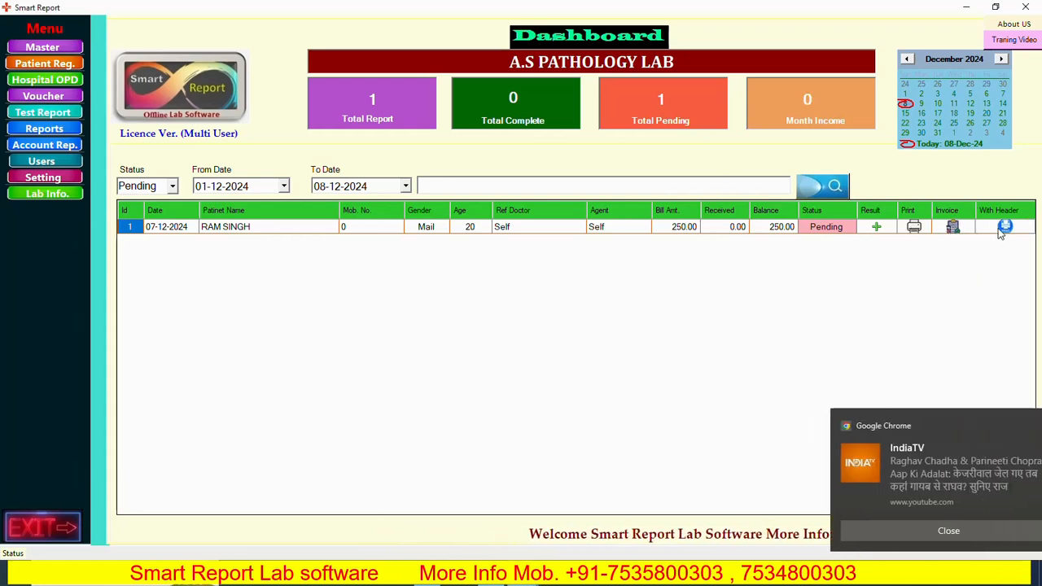
{"action": "left_click", "coordinate": [926, 531]}
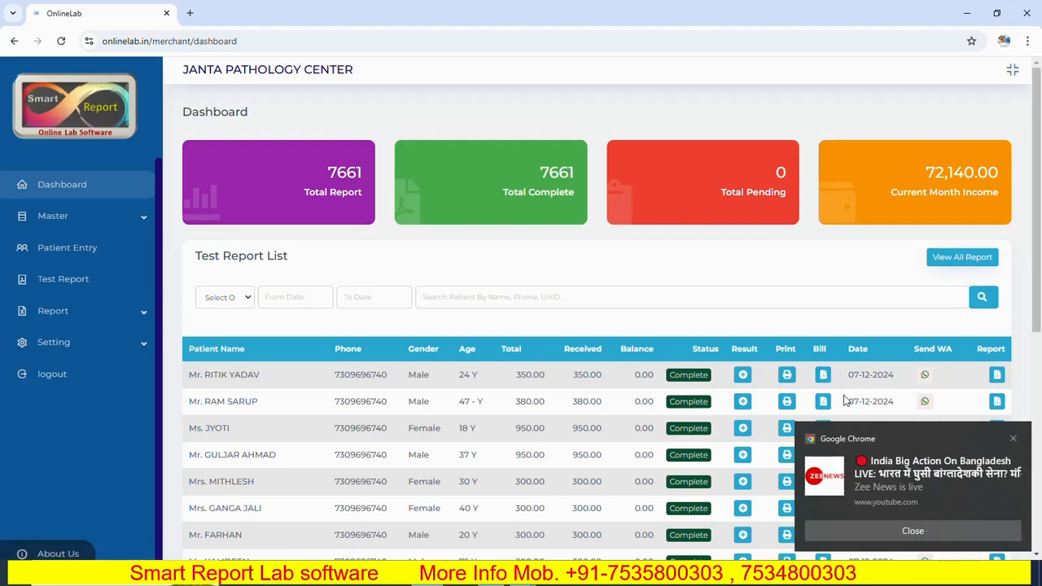
{"action": "left_click", "coordinate": [930, 533]}
{"action": "left_click", "coordinate": [921, 537]}
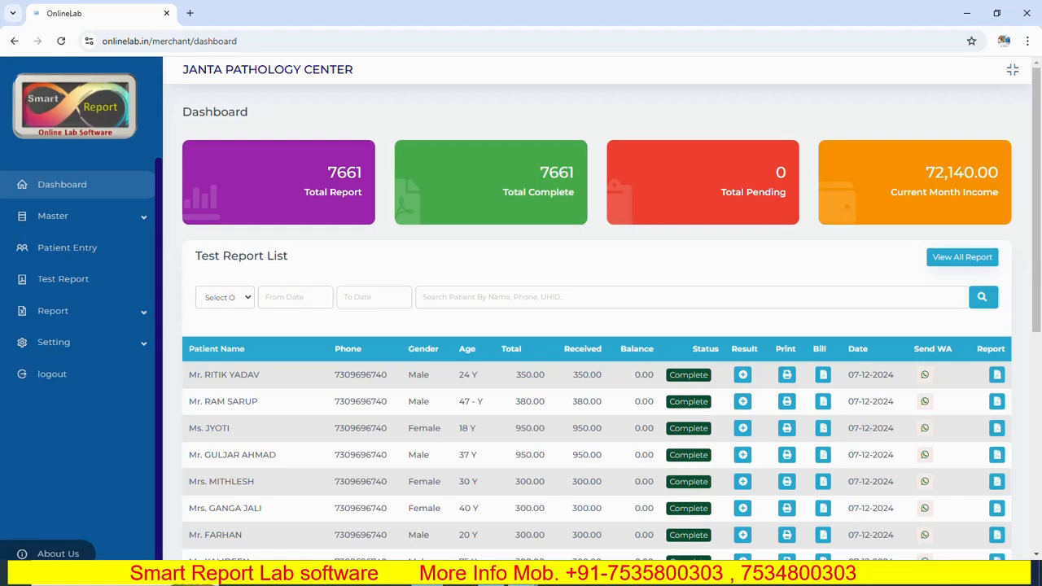
- Review the summary tiles and report list in Smart Report against those in OnlineLab, dismissing the remaining notification
{"action": "mouse_move", "coordinate": [521, 577]}
{"action": "left_click", "coordinate": [590, 505]}
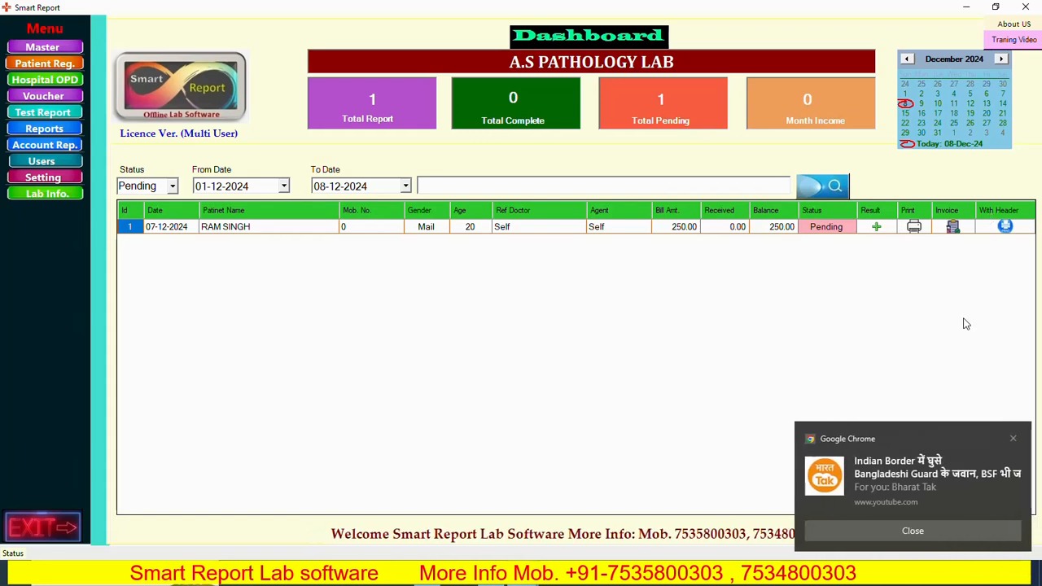
{"action": "left_click", "coordinate": [925, 531]}
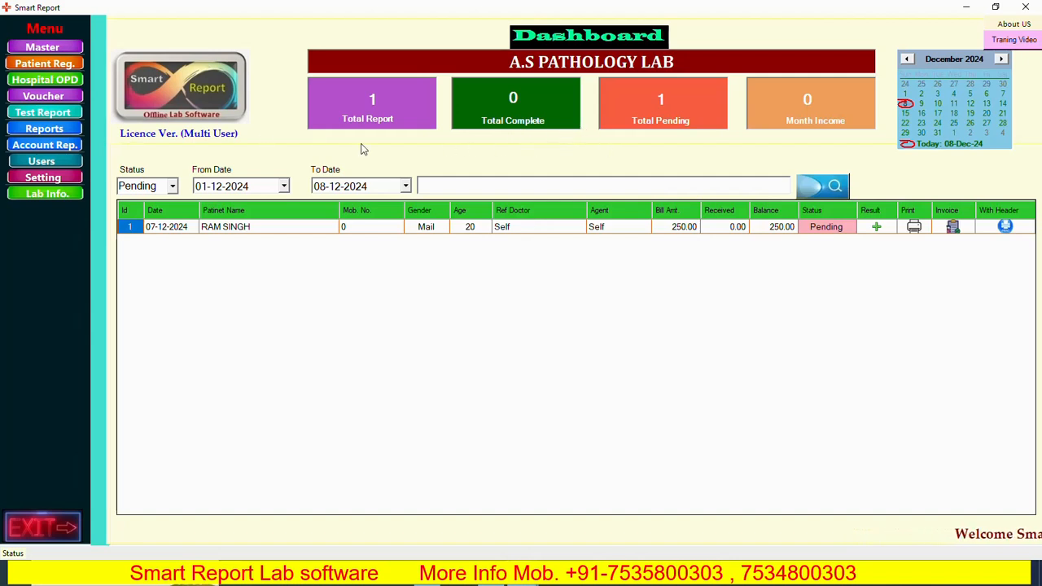
{"action": "left_click", "coordinate": [427, 574]}
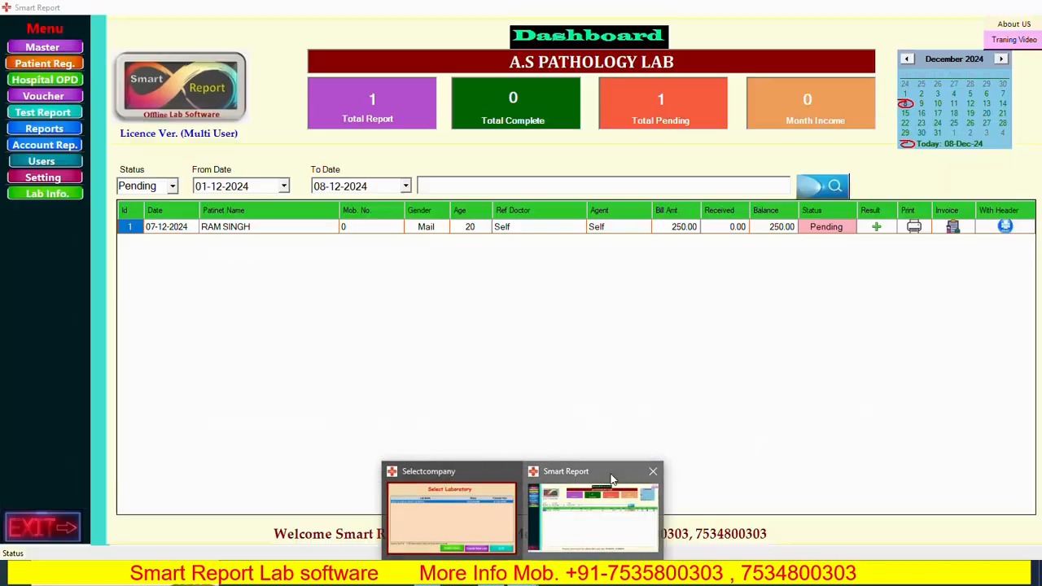
{"action": "left_click", "coordinate": [610, 484]}
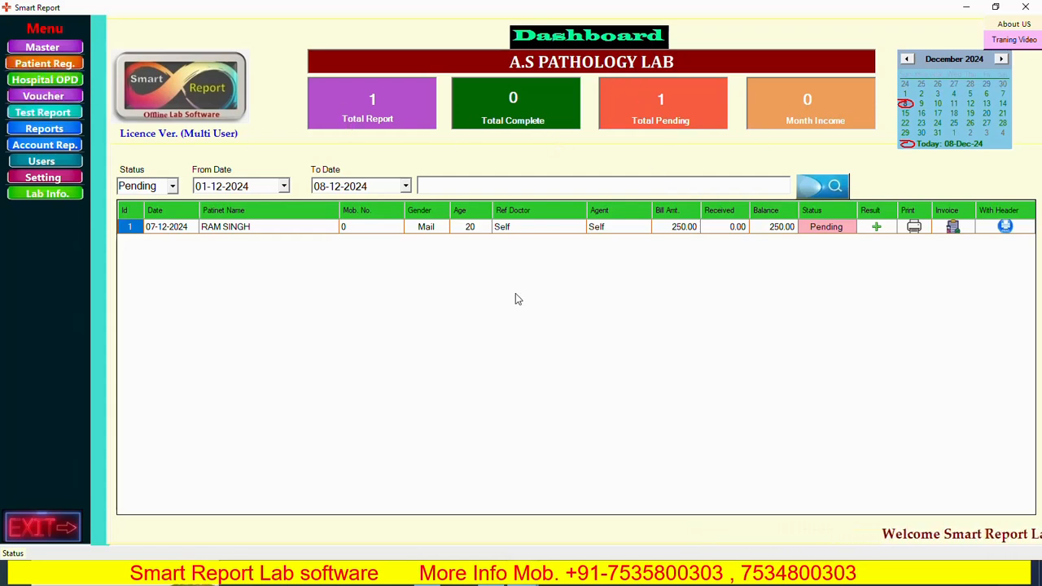
- Open the offline patient registration form and start a new entry with the title Mr
{"action": "left_click", "coordinate": [53, 70]}
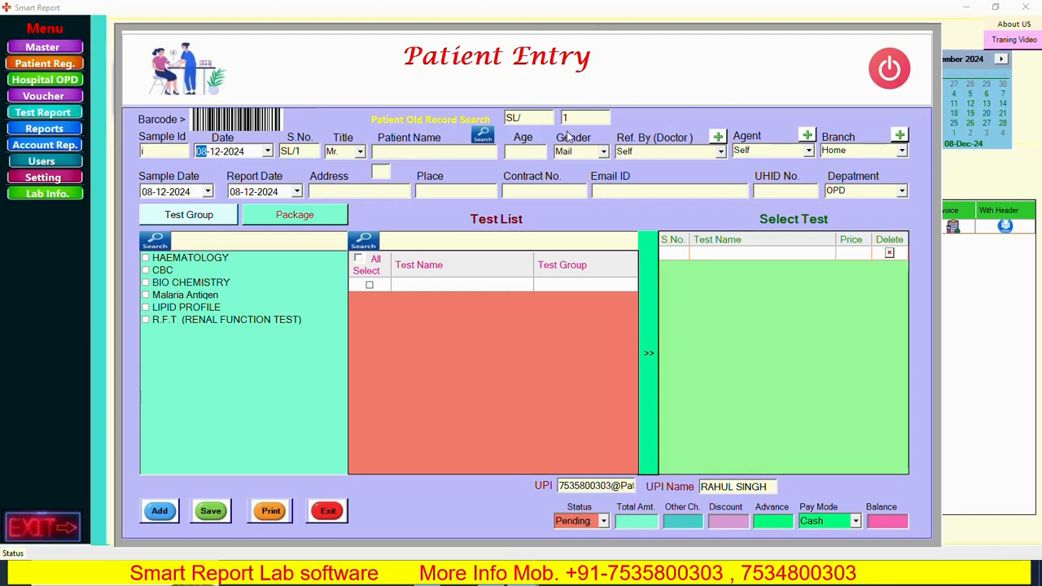
{"action": "left_click", "coordinate": [158, 512]}
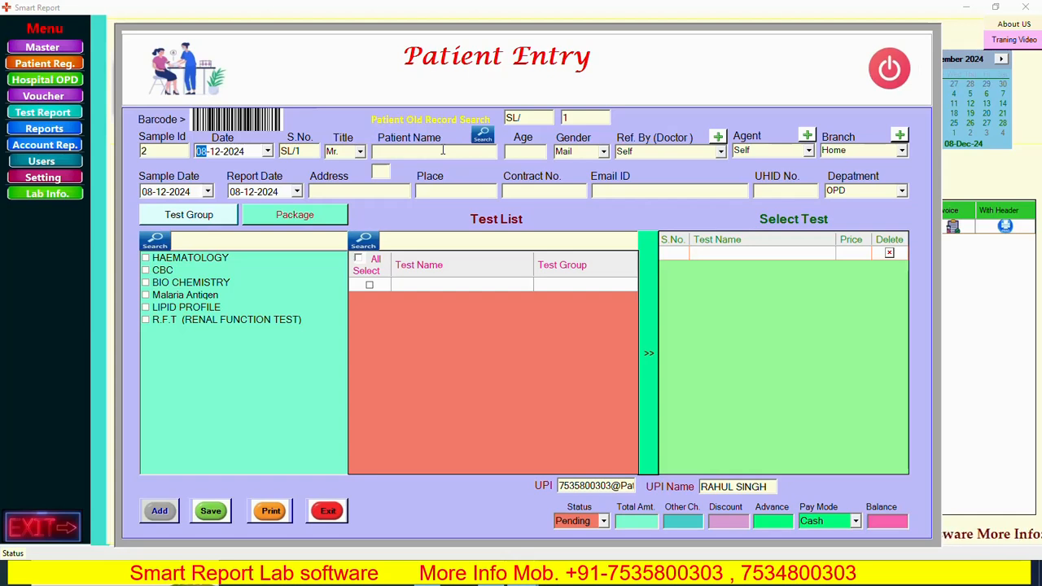
{"action": "key", "text": "Tab"}
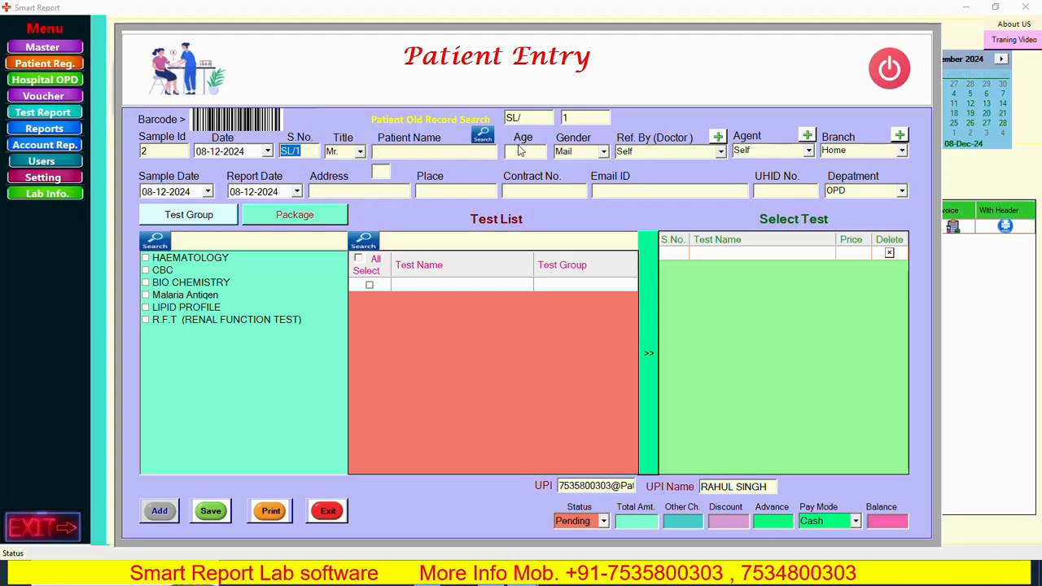
{"action": "key", "text": "Tab"}
{"action": "left_click", "coordinate": [360, 152]}
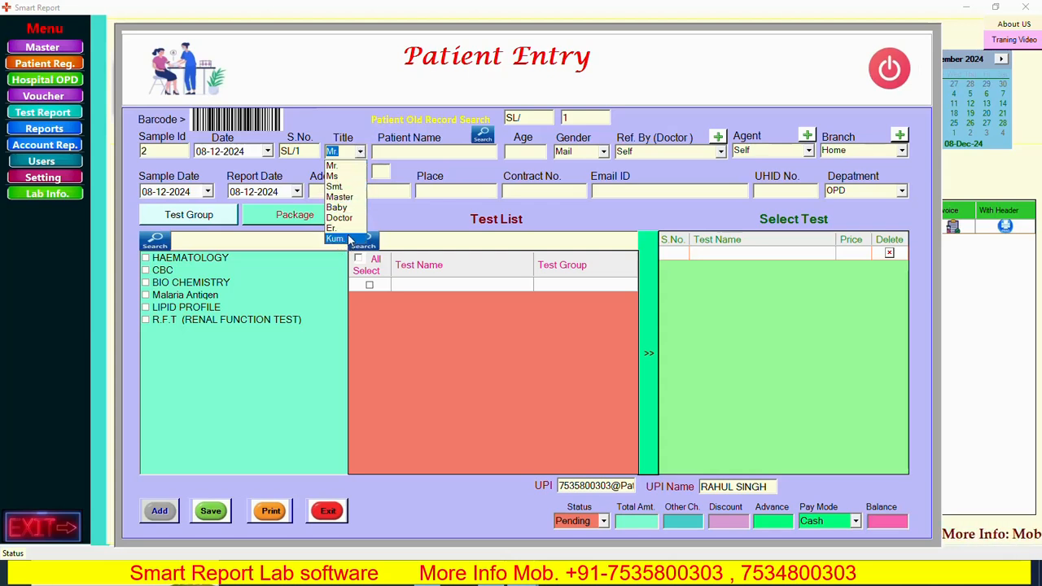
{"action": "left_click", "coordinate": [345, 167]}
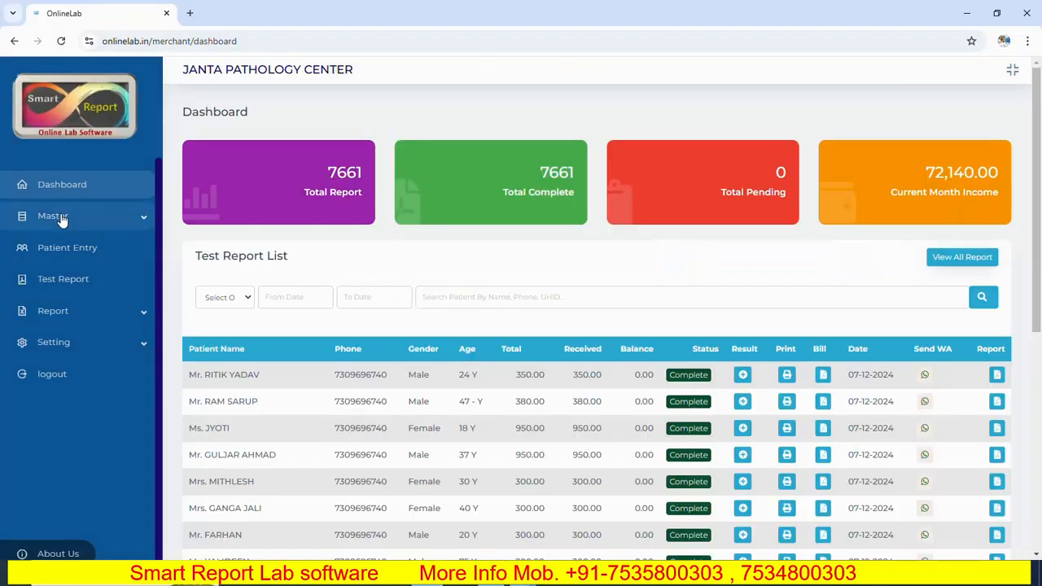
- Examine the title options in OnlineLab's Patient Entry form, and return to the offline Patient Entry form
{"action": "left_click", "coordinate": [37, 248]}
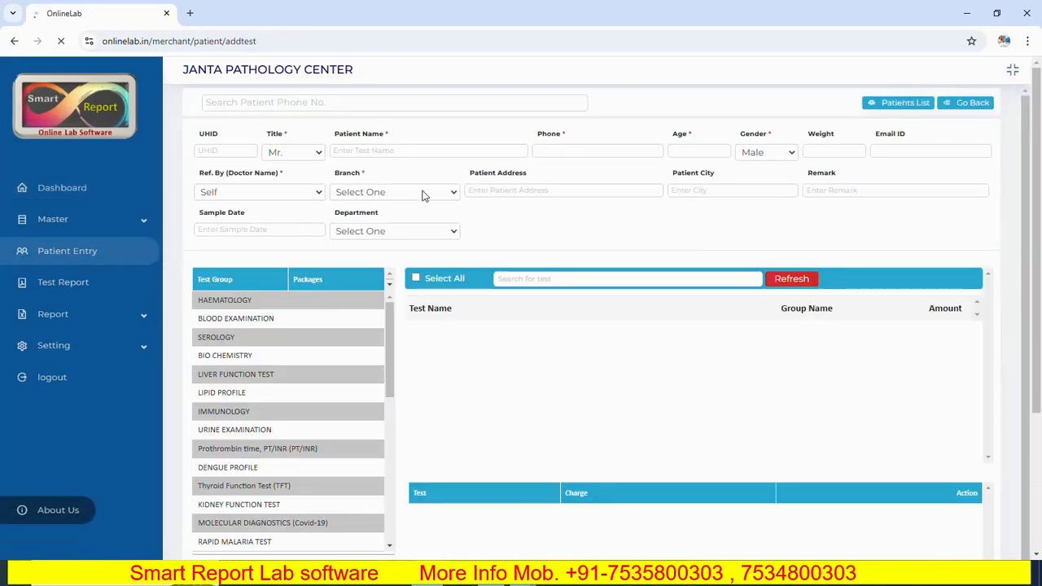
{"action": "left_click", "coordinate": [320, 157]}
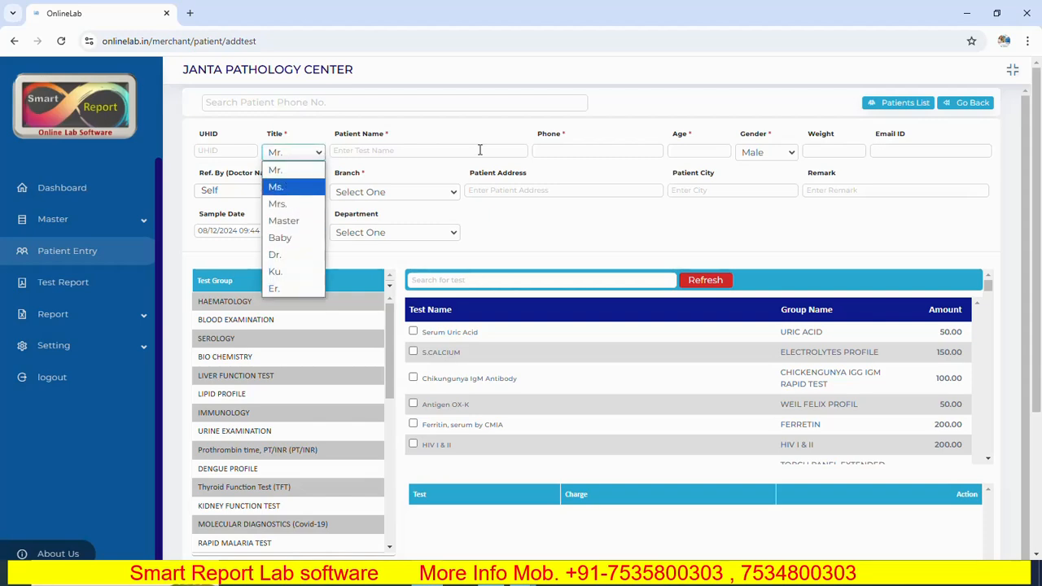
{"action": "left_click", "coordinate": [523, 574]}
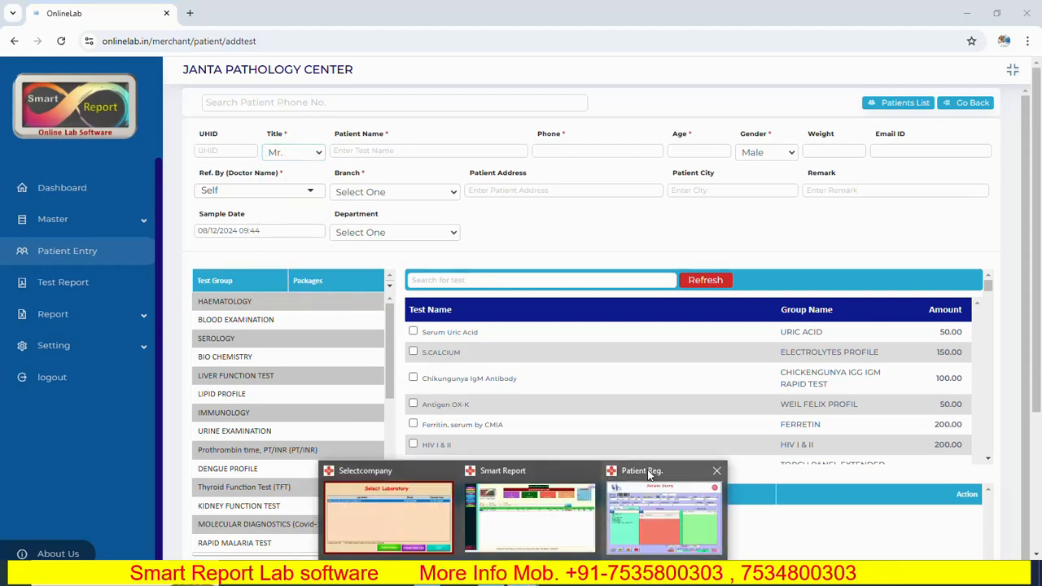
{"action": "left_click", "coordinate": [656, 496]}
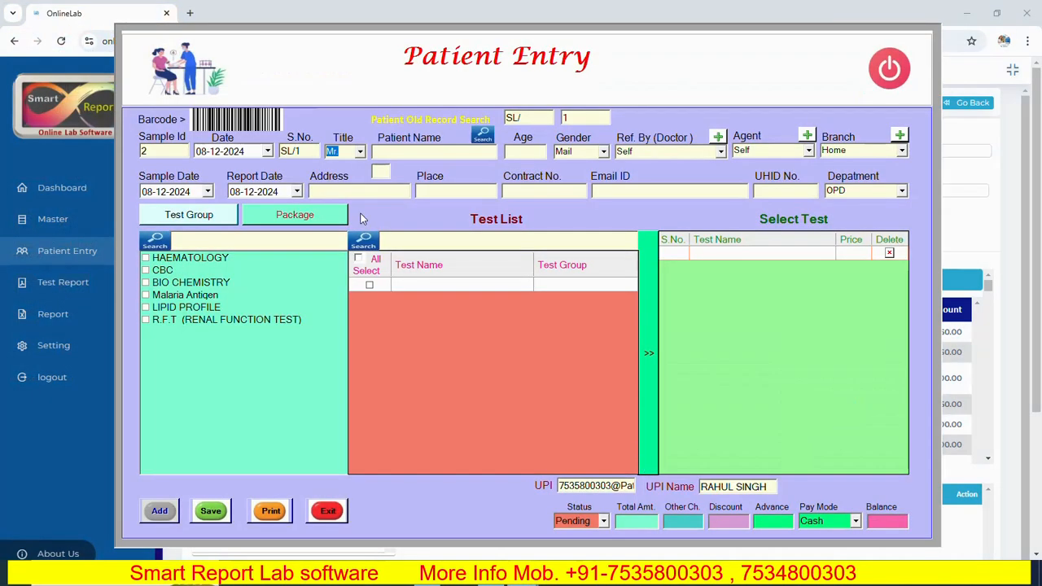
- Set the patient's title to Ms and switch it back to Mr
{"action": "left_click", "coordinate": [360, 151]}
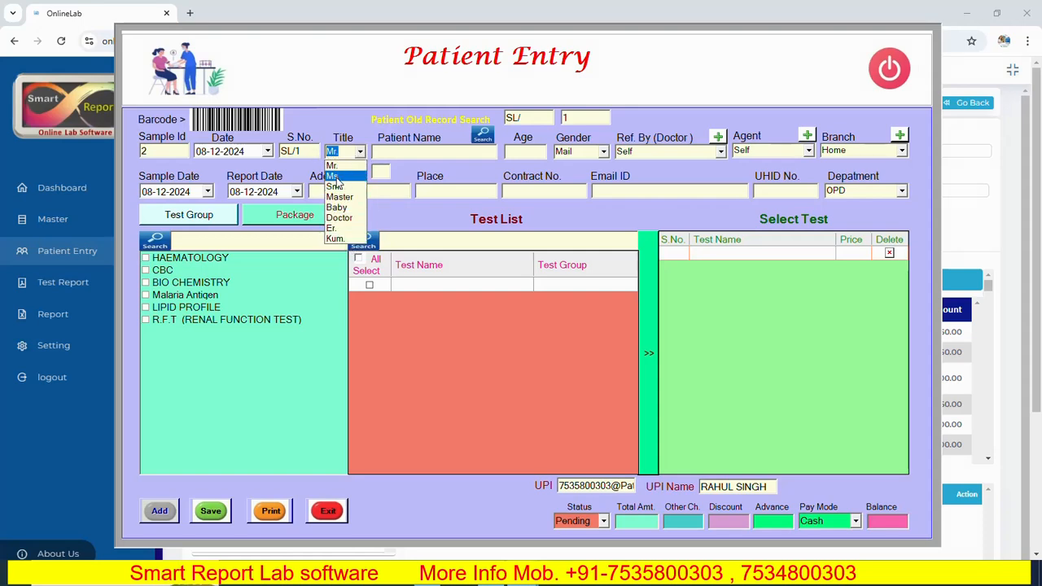
{"action": "left_click", "coordinate": [336, 177]}
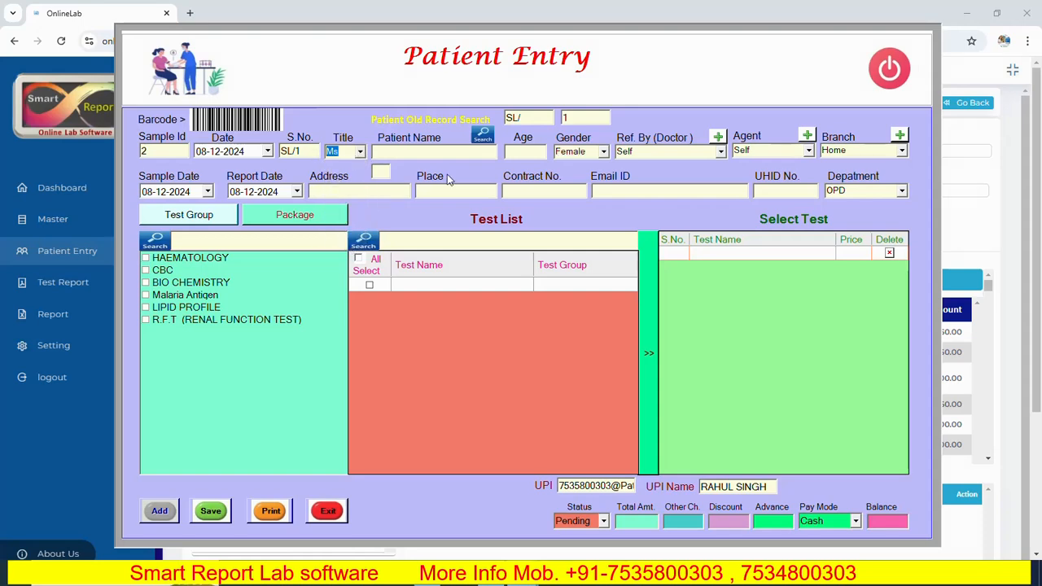
{"action": "left_click", "coordinate": [360, 153]}
{"action": "left_click", "coordinate": [335, 165]}
- Enter the patient's full name in the new entry
{"action": "left_click", "coordinate": [408, 151]}
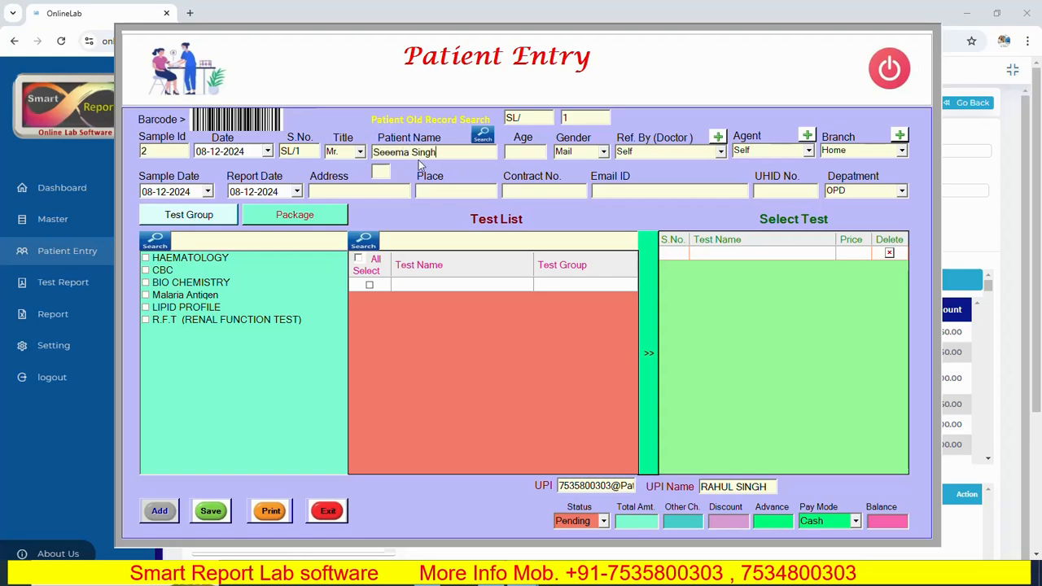
- Set the patient's title to Ms, correct the spelling of the patient's name and set the age to 20
{"action": "left_click", "coordinate": [359, 152]}
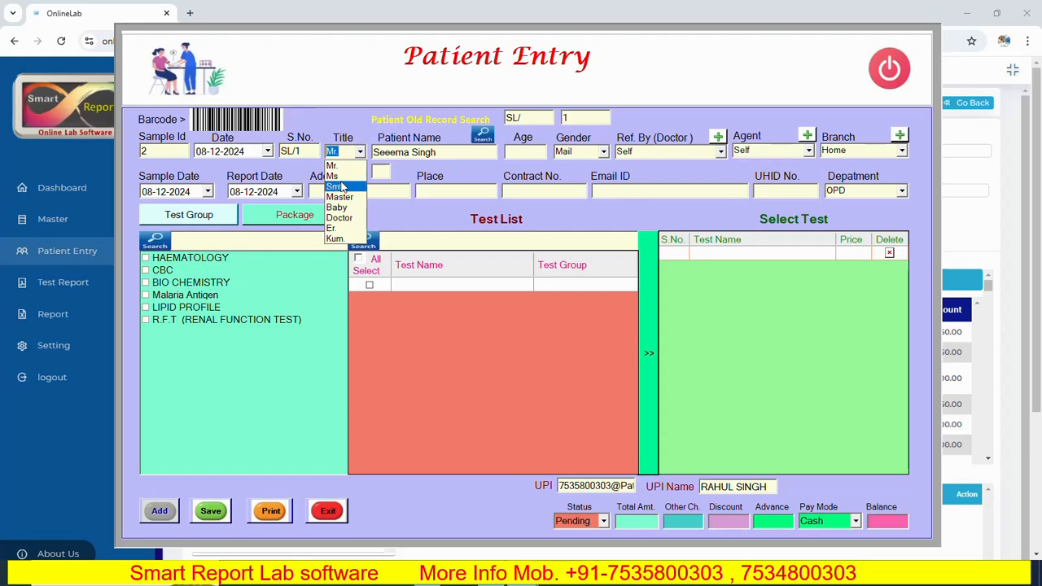
{"action": "left_click", "coordinate": [340, 178]}
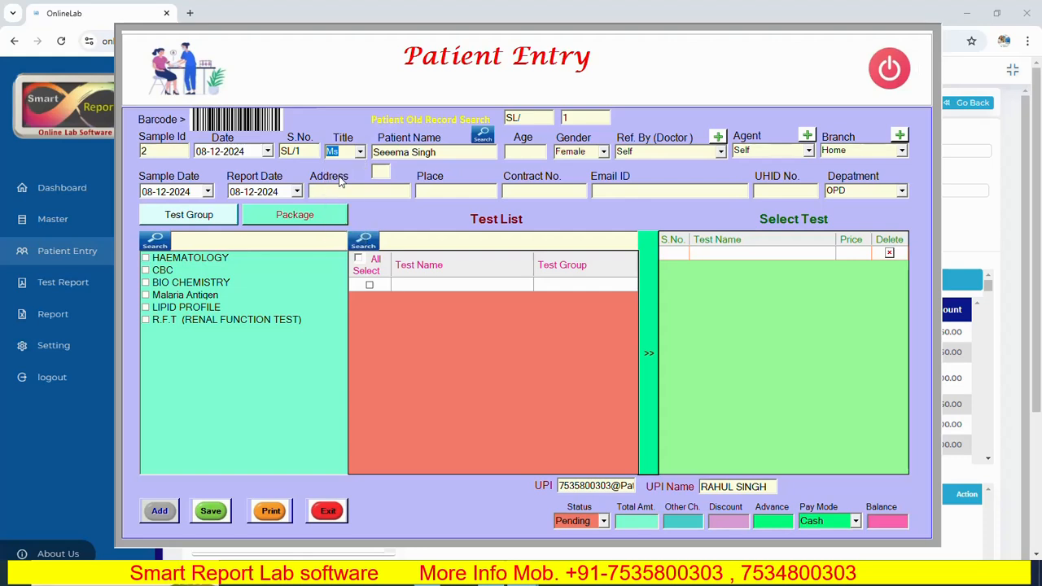
{"action": "left_click", "coordinate": [462, 152]}
{"action": "key", "text": "BackSpace"}
{"action": "key", "text": "Tab"}
{"action": "key", "text": "Tab"}
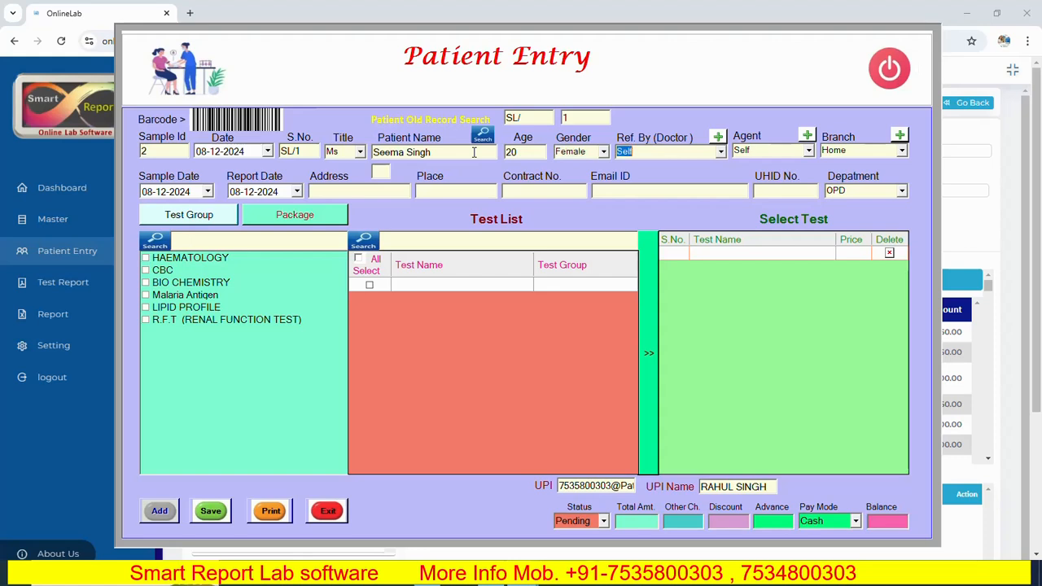
- Choose Self as the referring doctor and keep Self as the agent
{"action": "left_click", "coordinate": [721, 152]}
{"action": "left_click", "coordinate": [658, 167]}
{"action": "key", "text": "Tab"}
{"action": "key", "text": "Tab"}
- Set the patient's branch to Mathura and switch it back to Home
{"action": "left_click", "coordinate": [900, 150]}
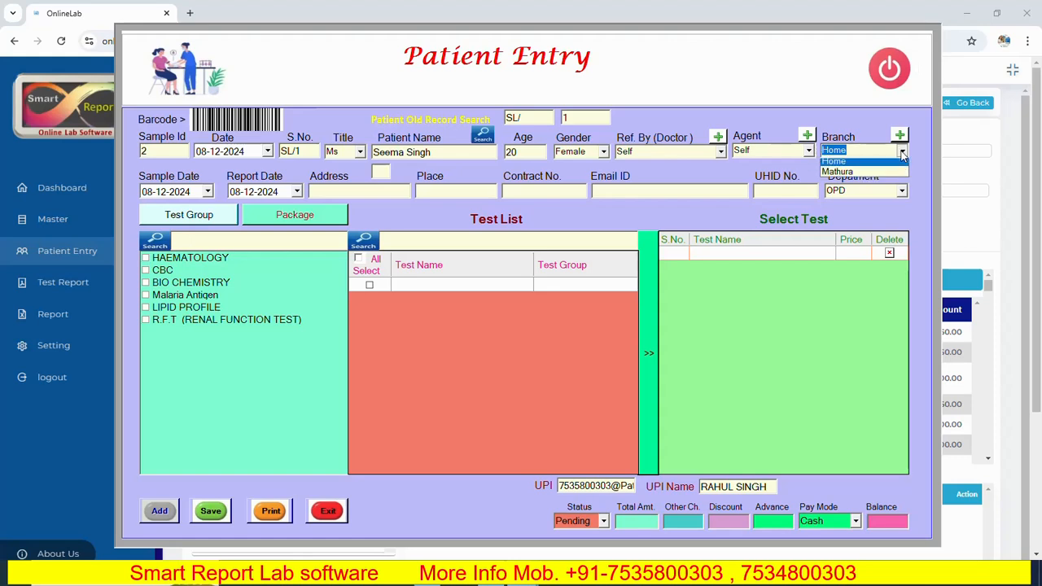
{"action": "left_click", "coordinate": [845, 166]}
{"action": "left_click", "coordinate": [901, 151]}
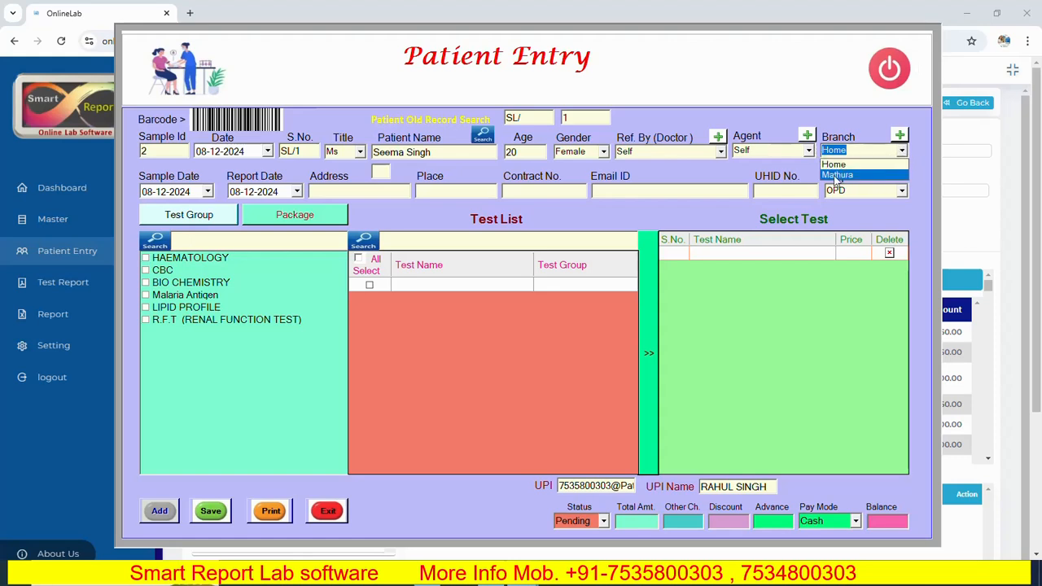
{"action": "left_click", "coordinate": [835, 175]}
{"action": "left_click", "coordinate": [902, 152]}
{"action": "left_click", "coordinate": [850, 165]}
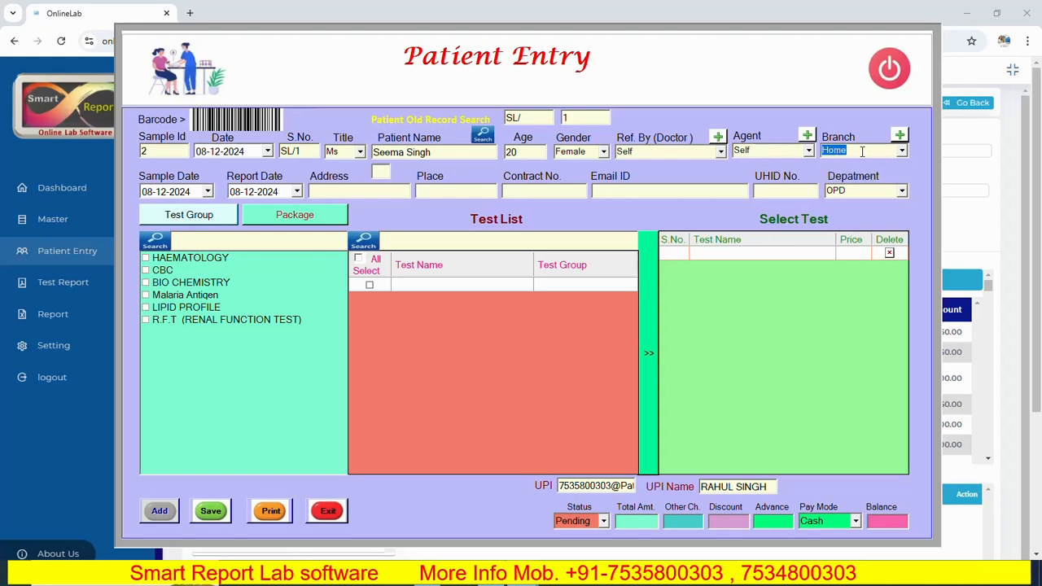
{"action": "key", "text": "Tab"}
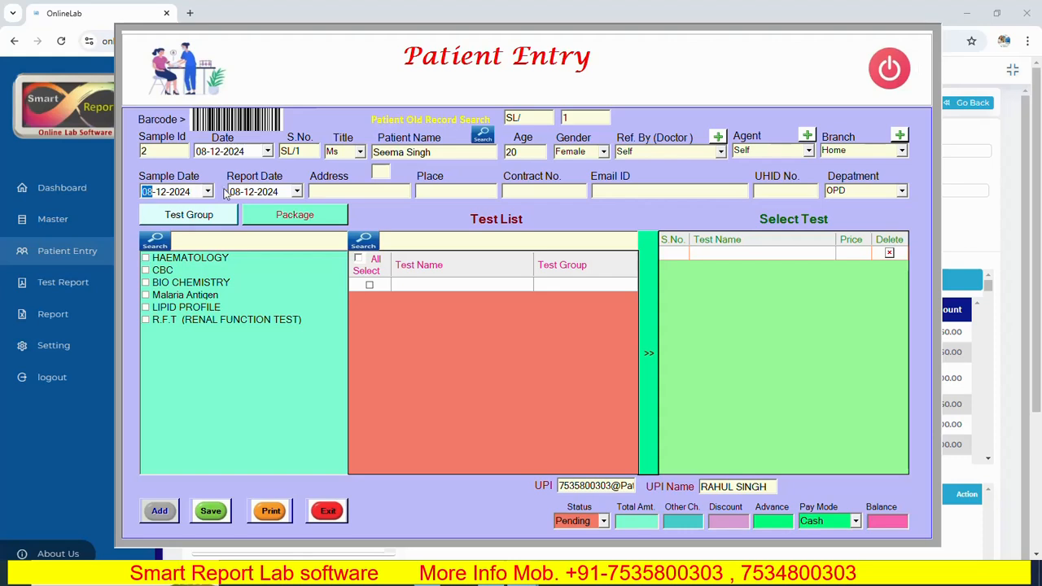
- Set the report date to 09-12-2024 and enter the patient's address and place
{"action": "left_click", "coordinate": [296, 194]}
{"action": "left_click", "coordinate": [262, 278]}
{"action": "left_click", "coordinate": [319, 191]}
{"action": "type", "text": "Ela"}
{"action": "key", "text": "Tab"}
{"action": "type", "text": "Agr"}
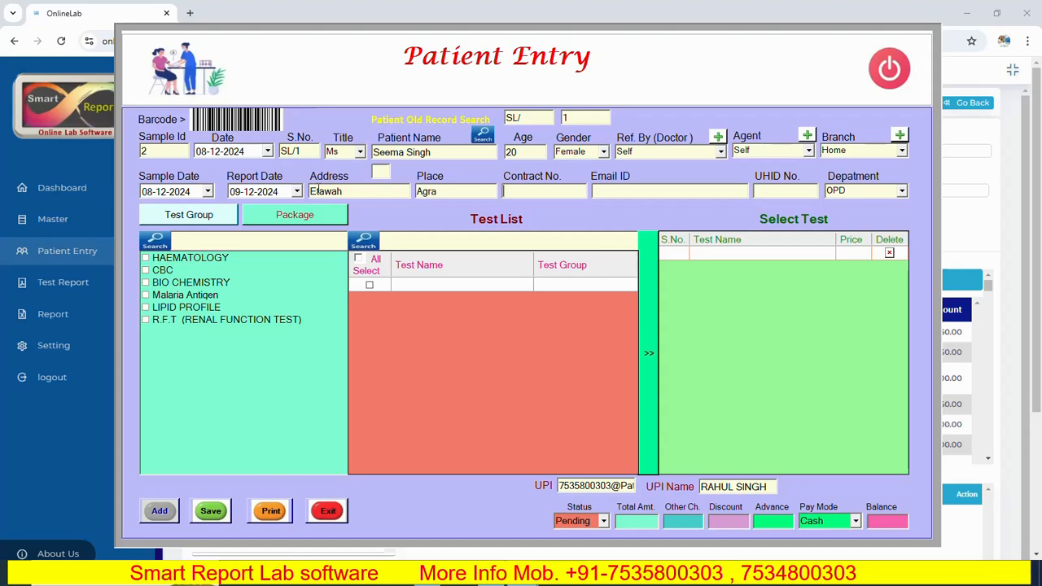
{"action": "type", "text": "7"}
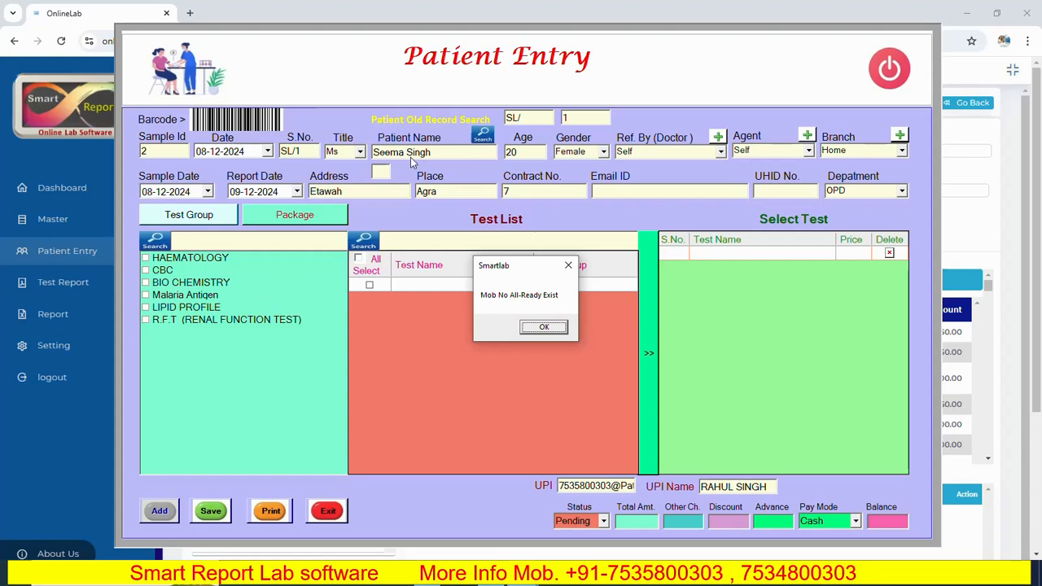
- Enter the patient's contact number and check the old patient record search
{"action": "left_click", "coordinate": [542, 329]}
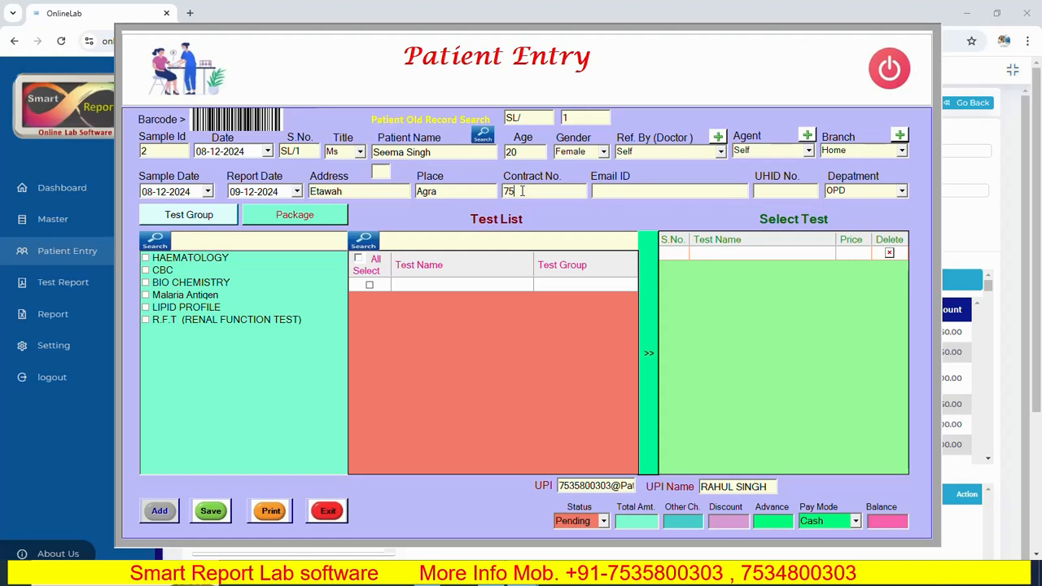
{"action": "left_click", "coordinate": [483, 137]}
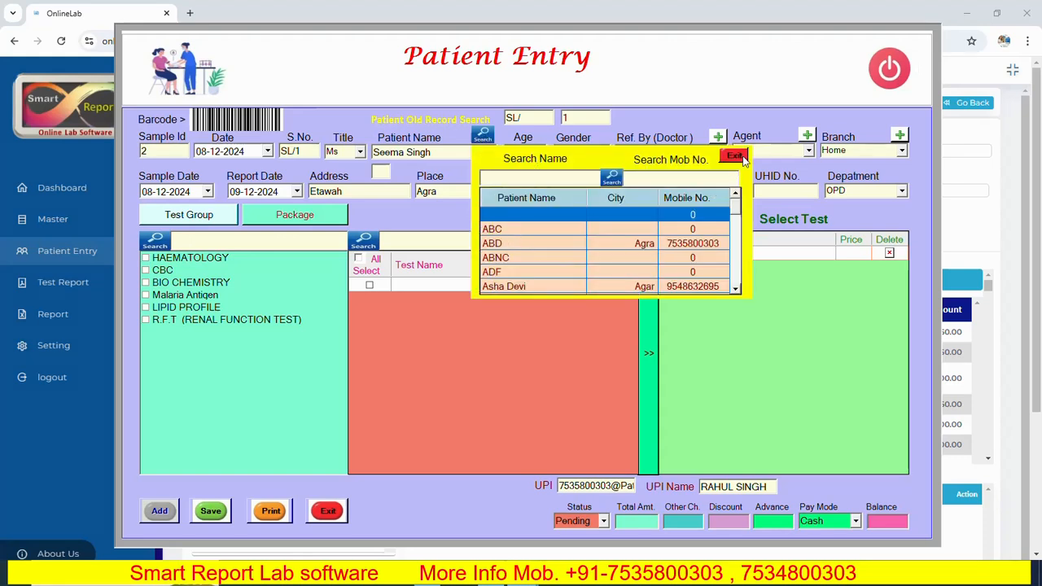
{"action": "left_click", "coordinate": [736, 156]}
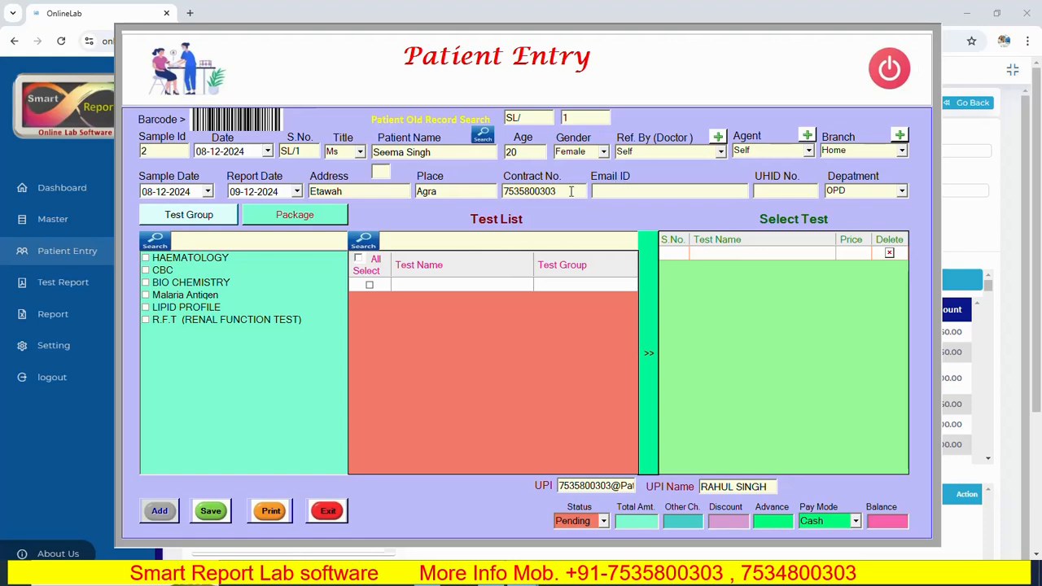
- Enter the patient's e-mail and UHID number, with OPD as the department
{"action": "left_click", "coordinate": [778, 191]}
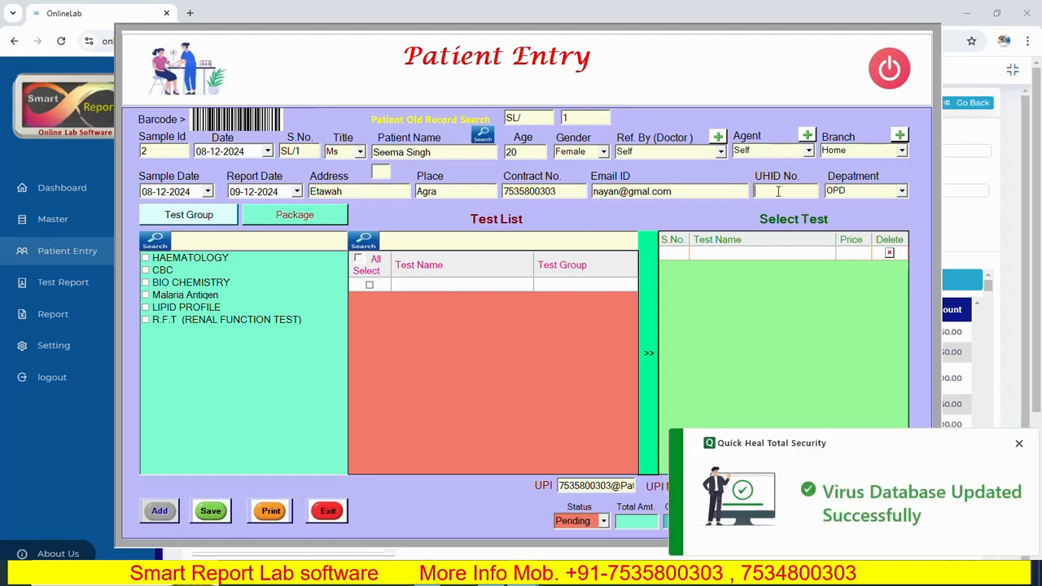
{"action": "type", "text": "358"}
{"action": "left_click", "coordinate": [902, 190]}
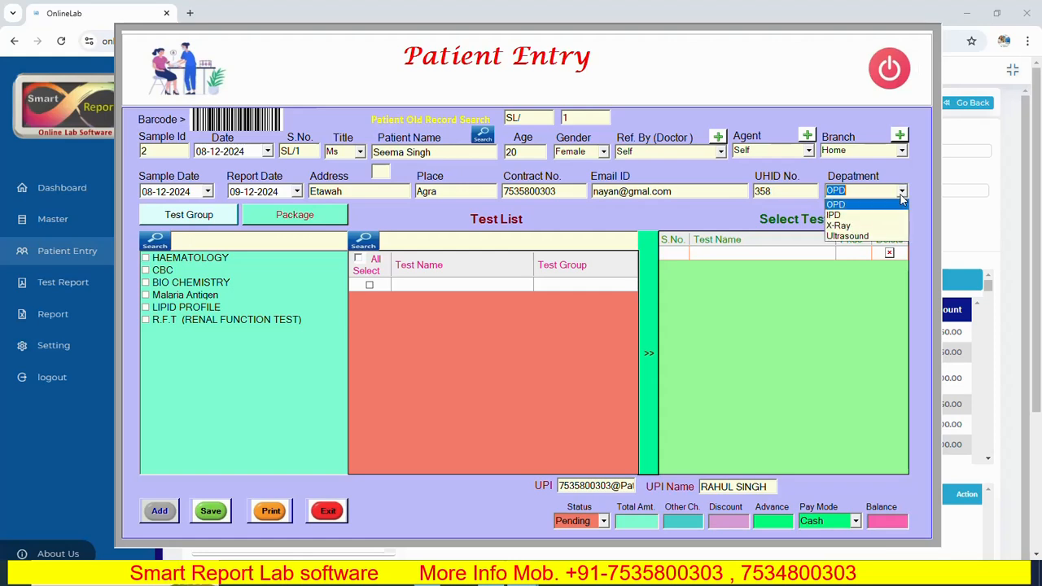
{"action": "left_click", "coordinate": [846, 205]}
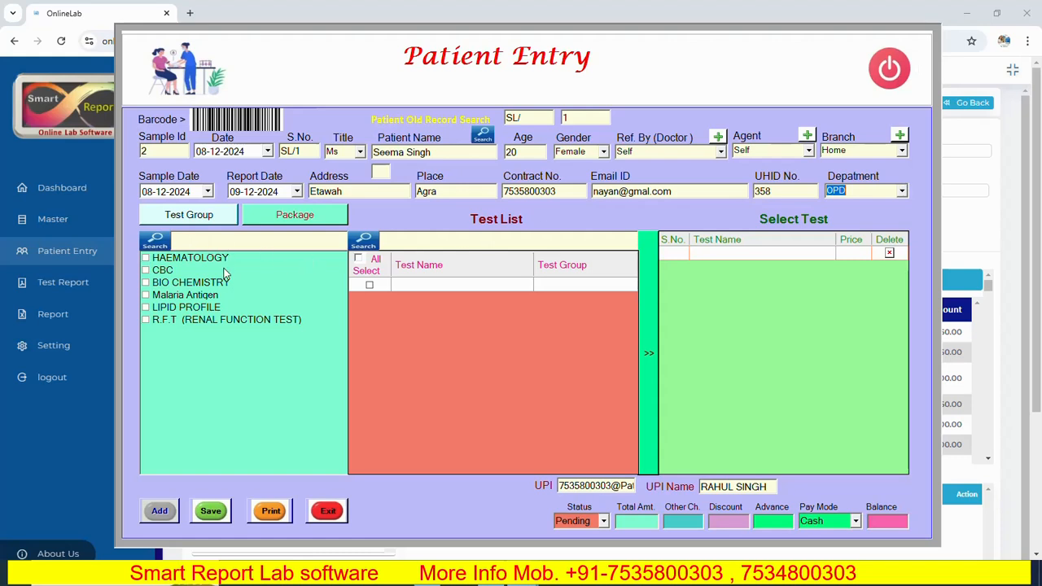
- Add all tests of the HAEMATOLOGY group to the selected tests and check the UPI ID used for payment
{"action": "left_click", "coordinate": [145, 259]}
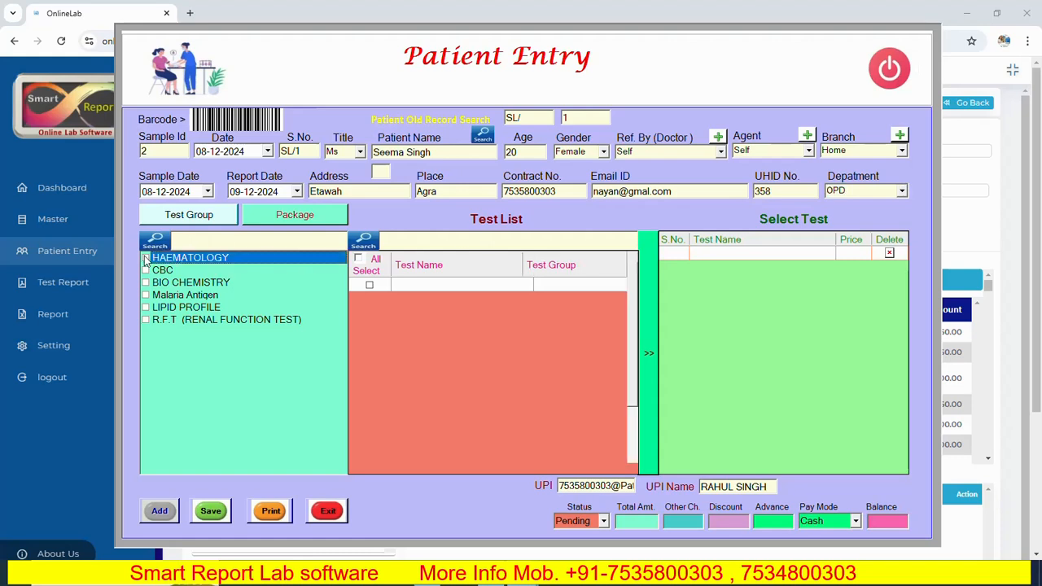
{"action": "left_click", "coordinate": [359, 258]}
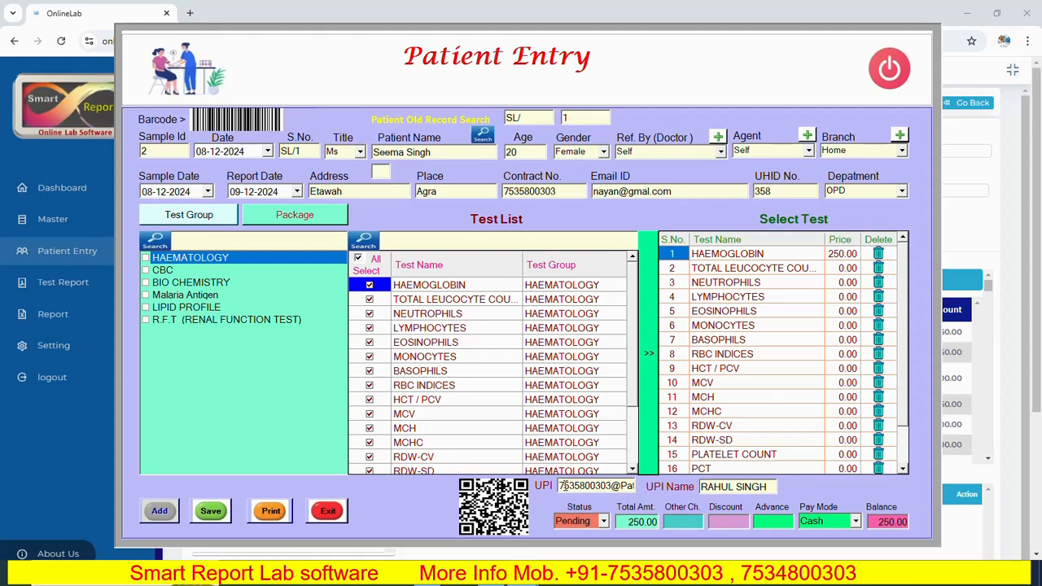
{"action": "left_click_drag", "start_coordinate": [561, 485], "coordinate": [639, 485]}
{"action": "left_click", "coordinate": [625, 486]}
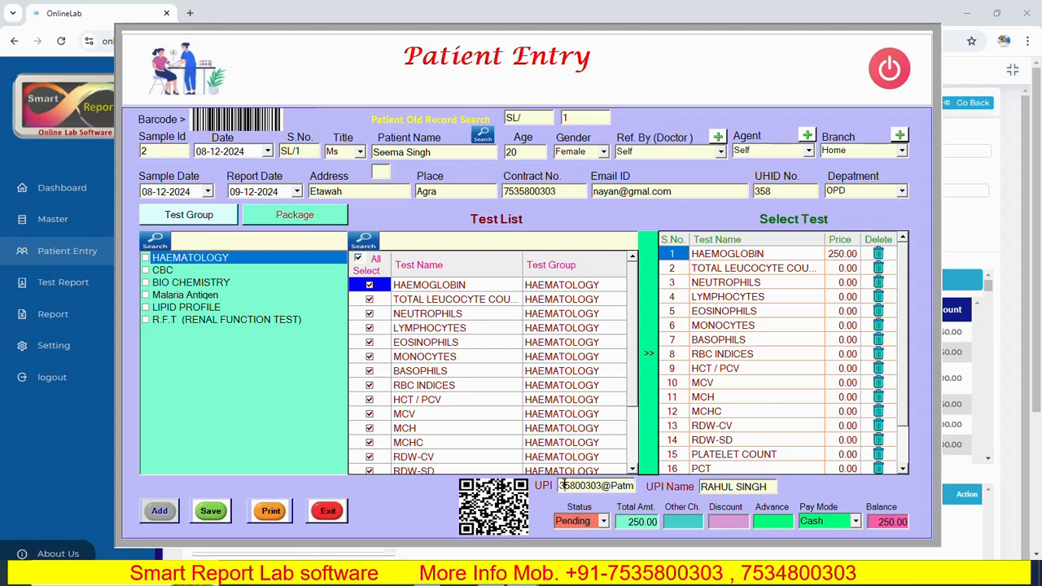
{"action": "left_click", "coordinate": [562, 486]}
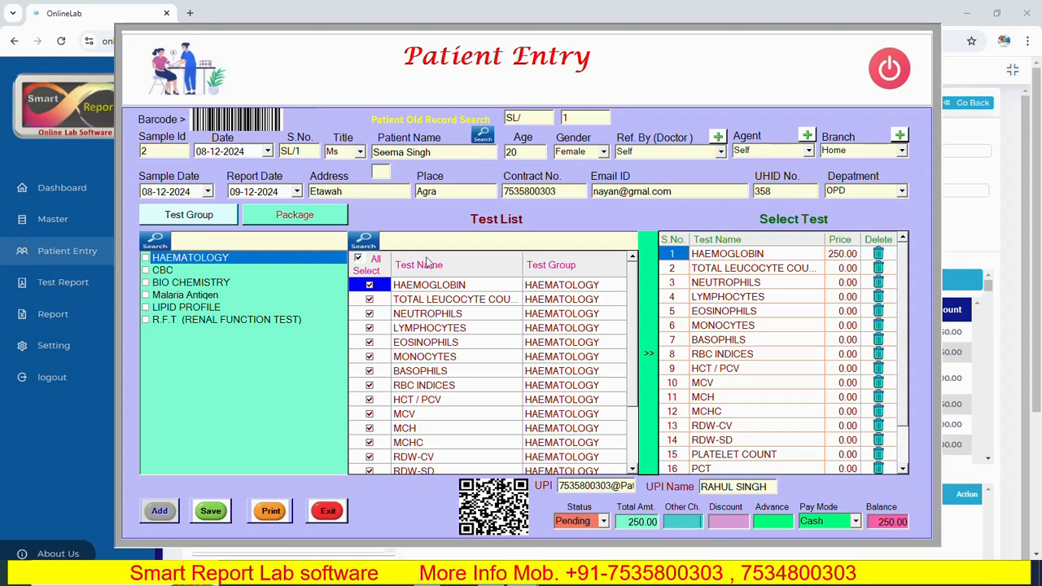
- Look at the package list, return to the test groups and try filtering them by "bi"
{"action": "left_click", "coordinate": [295, 216]}
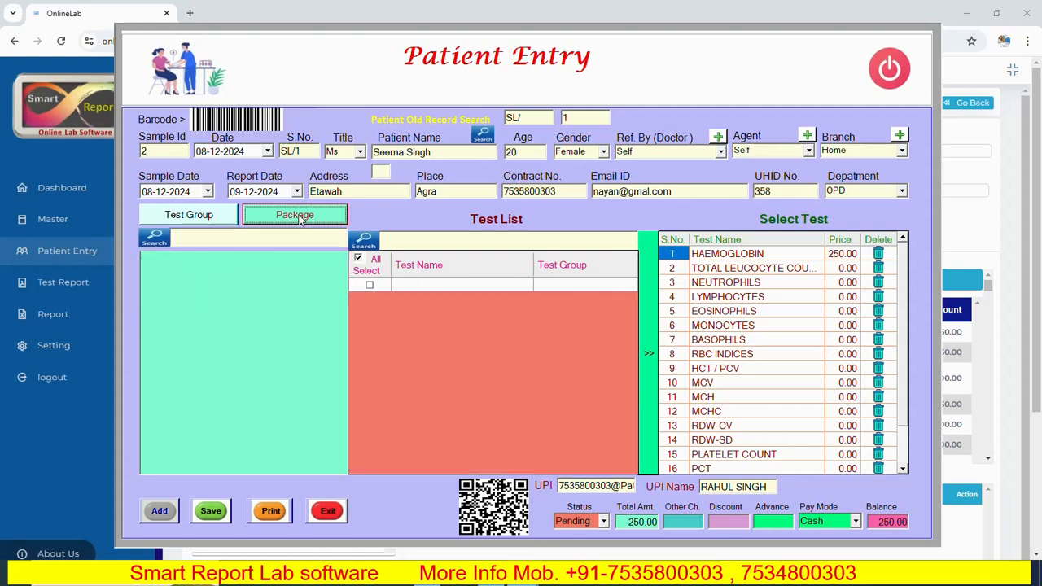
{"action": "left_click", "coordinate": [206, 216]}
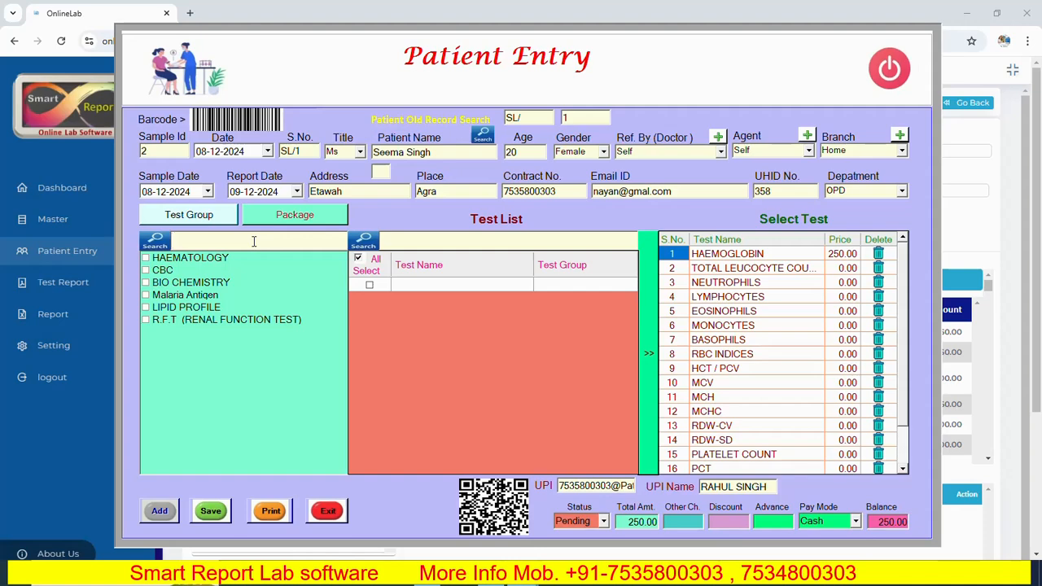
{"action": "type", "text": "bi"}
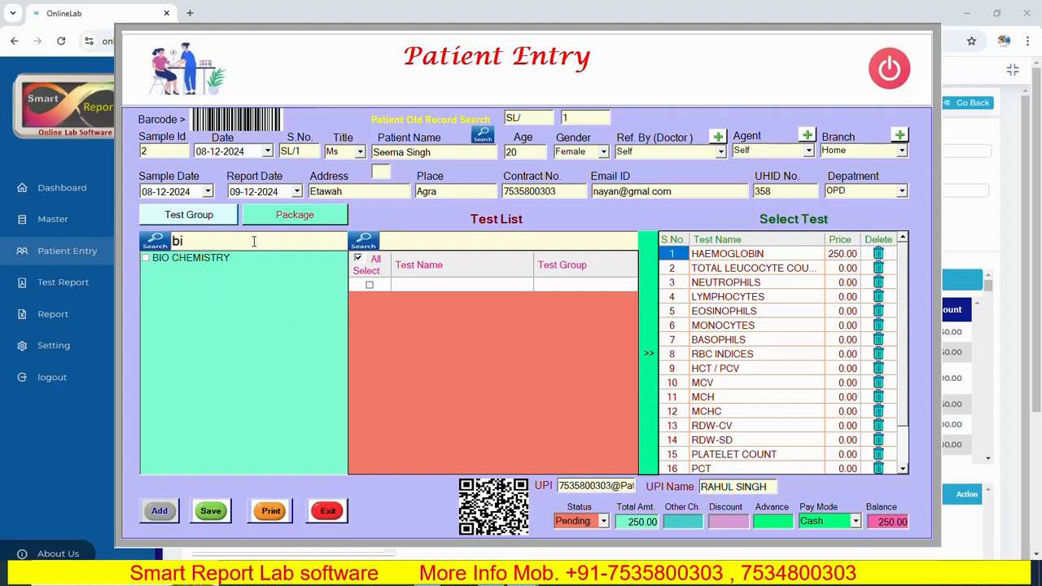
{"action": "key", "text": "BackSpace"}
{"action": "key", "text": "BackSpace"}
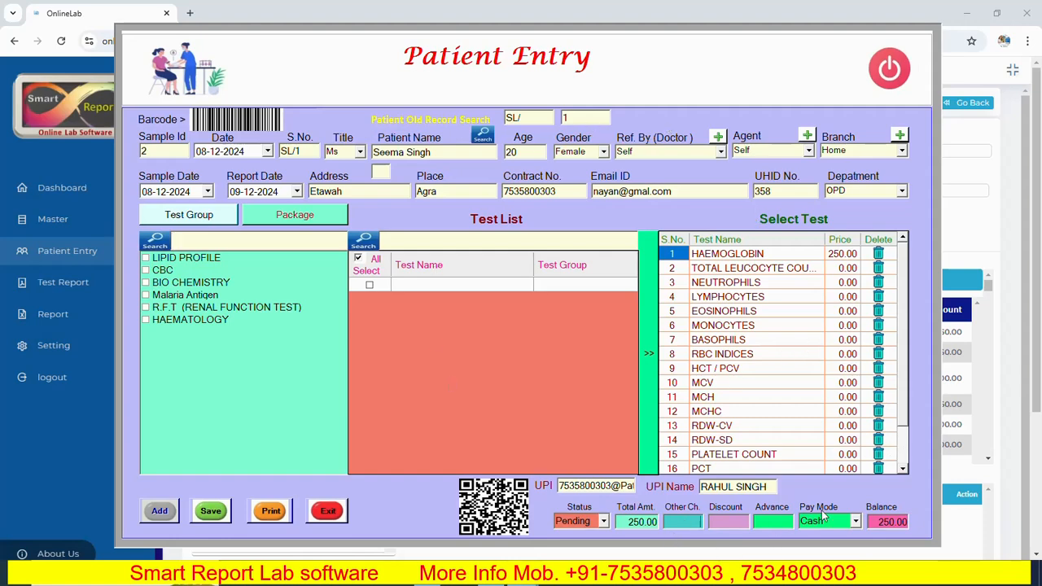
- Fill in the billing with other charges 100, discount 50, advance 100 and Cash as the pay mode
{"action": "type", "text": "100"}
{"action": "left_click", "coordinate": [756, 525]}
{"action": "left_click", "coordinate": [855, 522]}
{"action": "left_click", "coordinate": [831, 535]}
{"action": "left_click", "coordinate": [857, 523]}
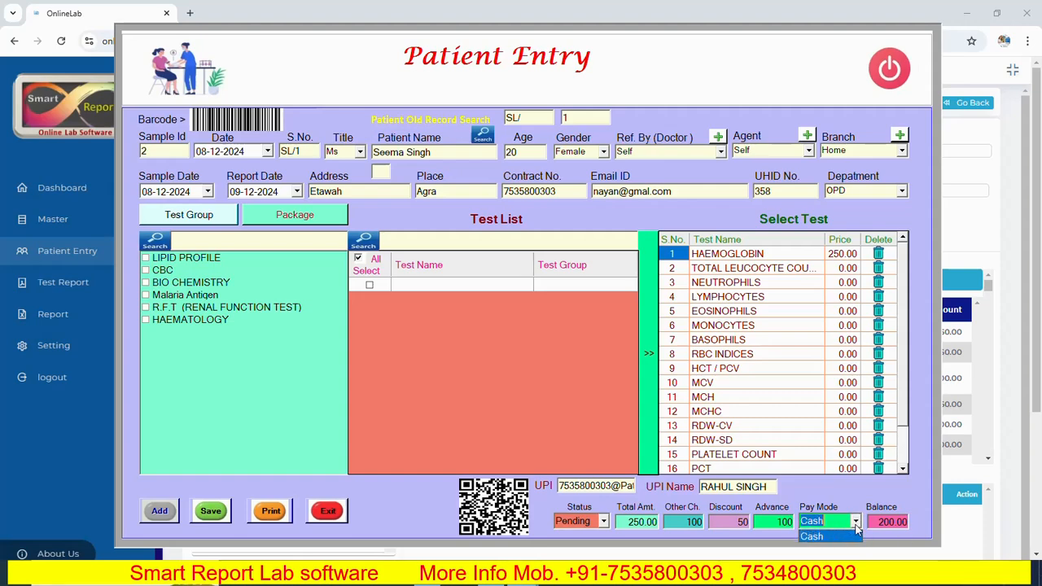
{"action": "left_click", "coordinate": [825, 523]}
- Save the patient's test details and generate the invoice for printing
{"action": "left_click", "coordinate": [209, 512]}
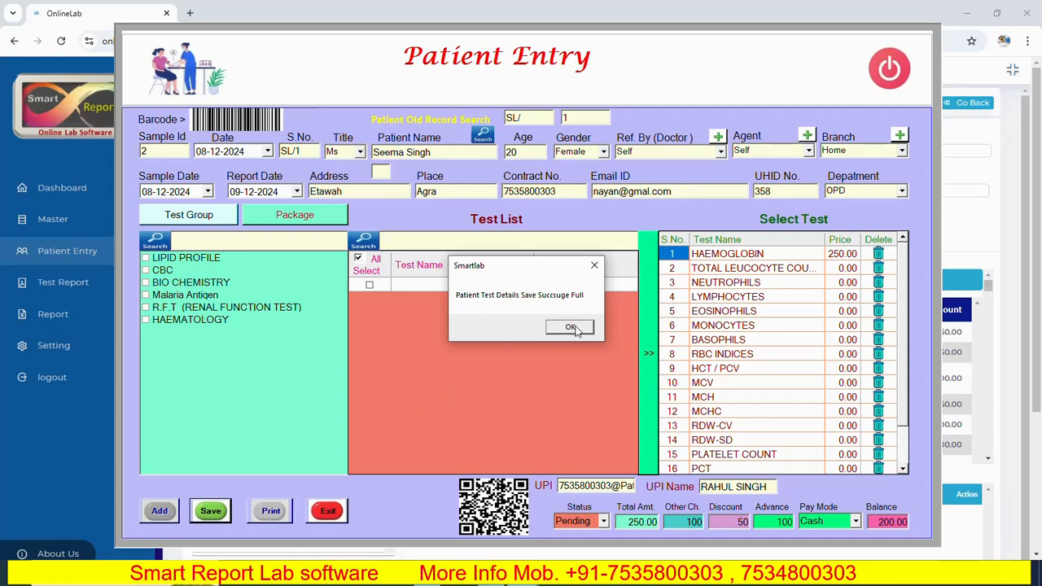
{"action": "left_click", "coordinate": [572, 327]}
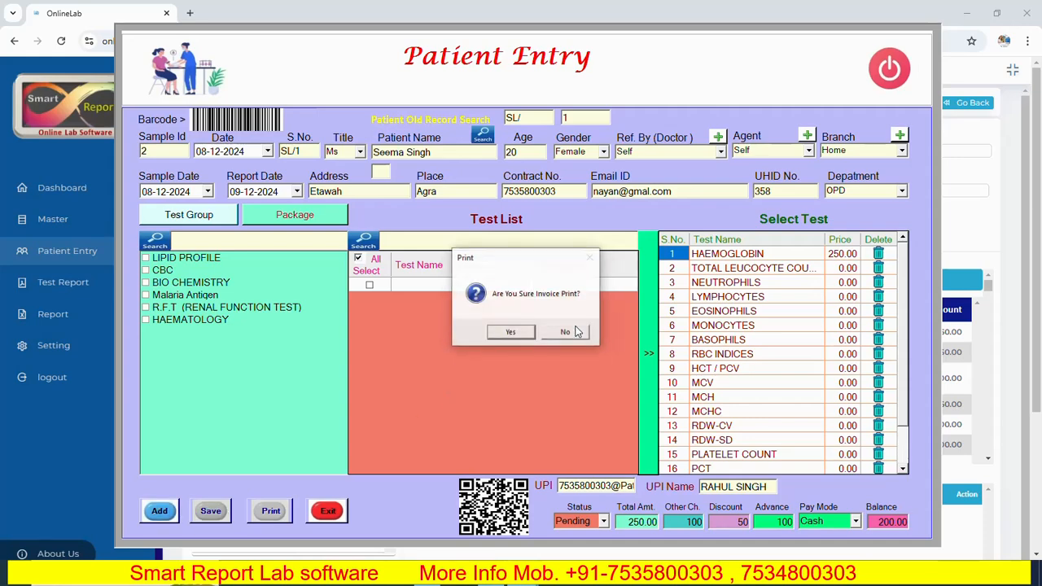
{"action": "left_click", "coordinate": [511, 332]}
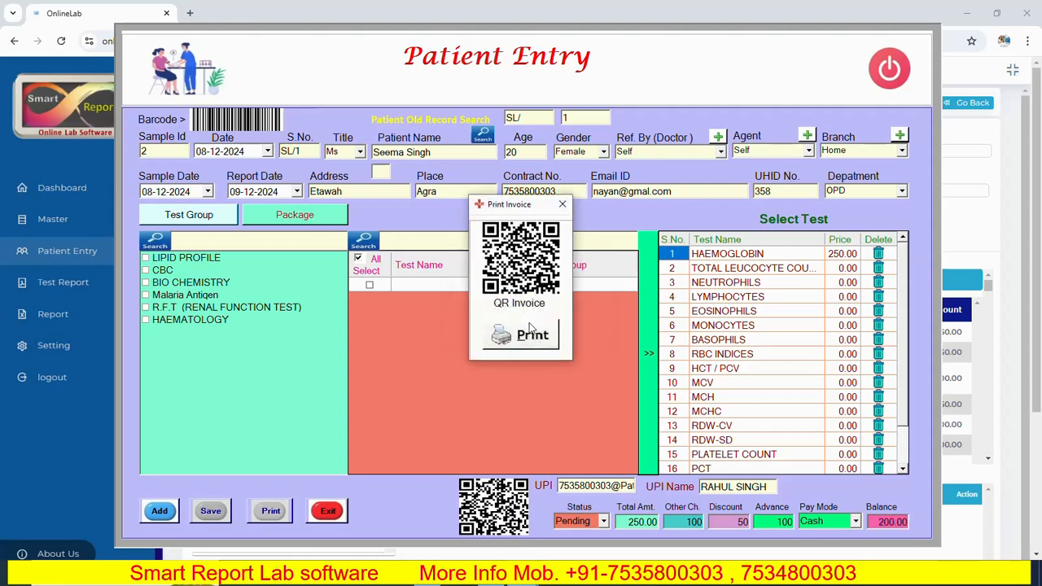
{"action": "left_click", "coordinate": [542, 344]}
{"action": "left_click", "coordinate": [526, 342]}
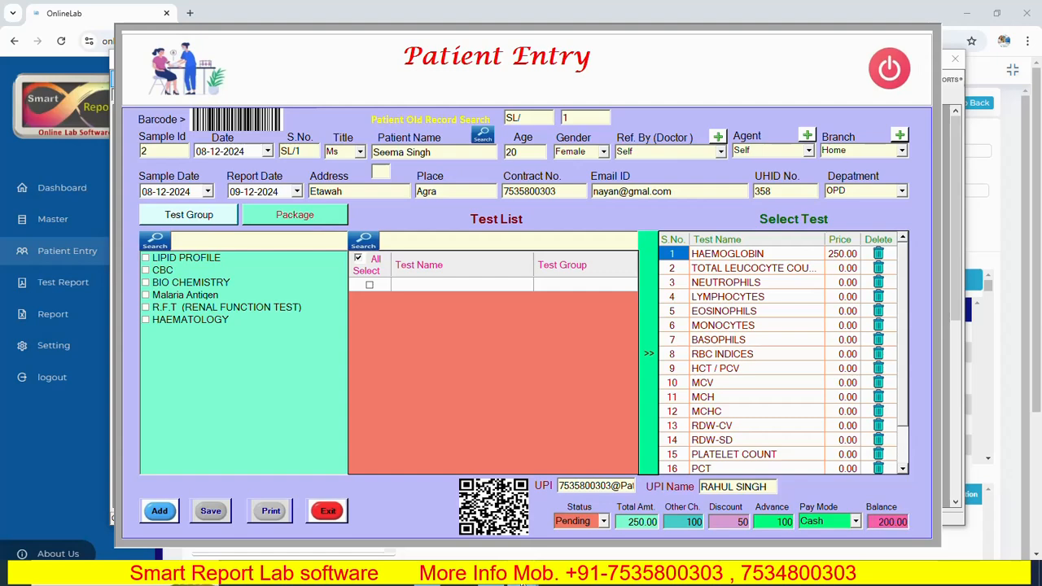
- Examine the patient's invoice in the Print Invoice preview and close it
{"action": "mouse_move", "coordinate": [525, 583]}
{"action": "left_click", "coordinate": [721, 513]}
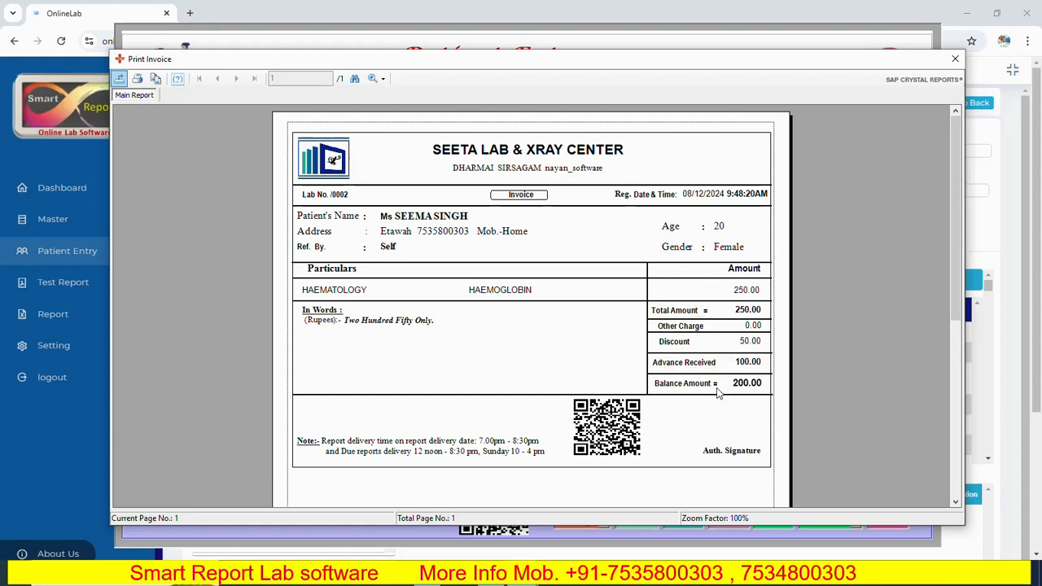
{"action": "left_click", "coordinate": [955, 60]}
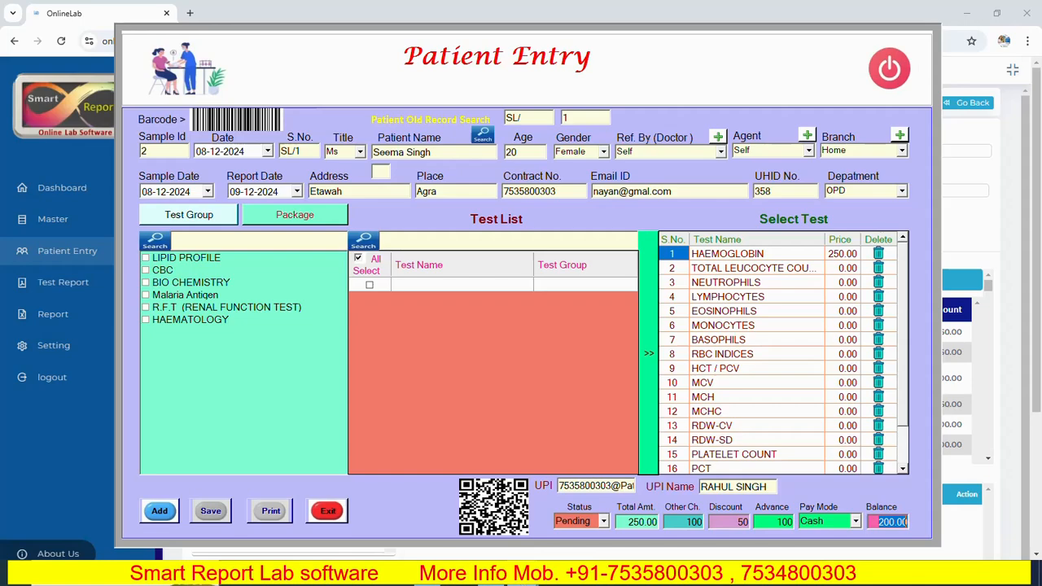
- Return to the Patient Entry form and exit it
{"action": "mouse_move", "coordinate": [523, 582]}
{"action": "left_click", "coordinate": [516, 547]}
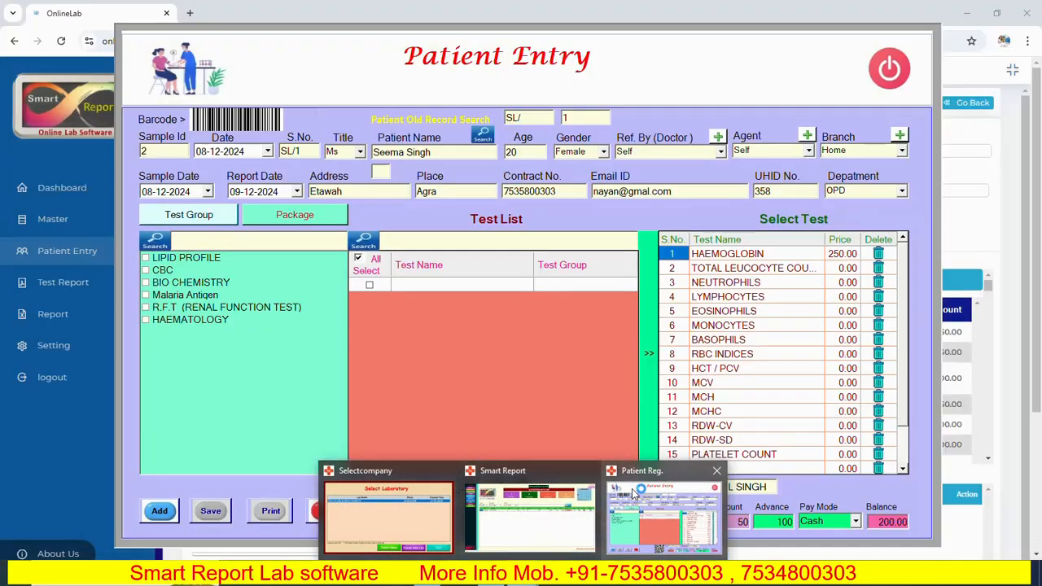
{"action": "left_click", "coordinate": [638, 475]}
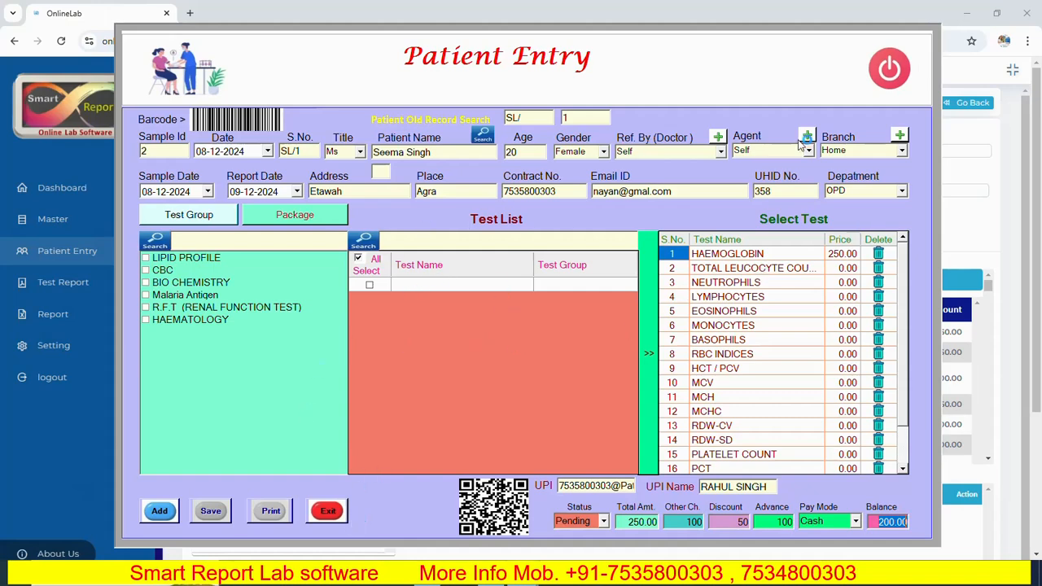
{"action": "left_click", "coordinate": [330, 515]}
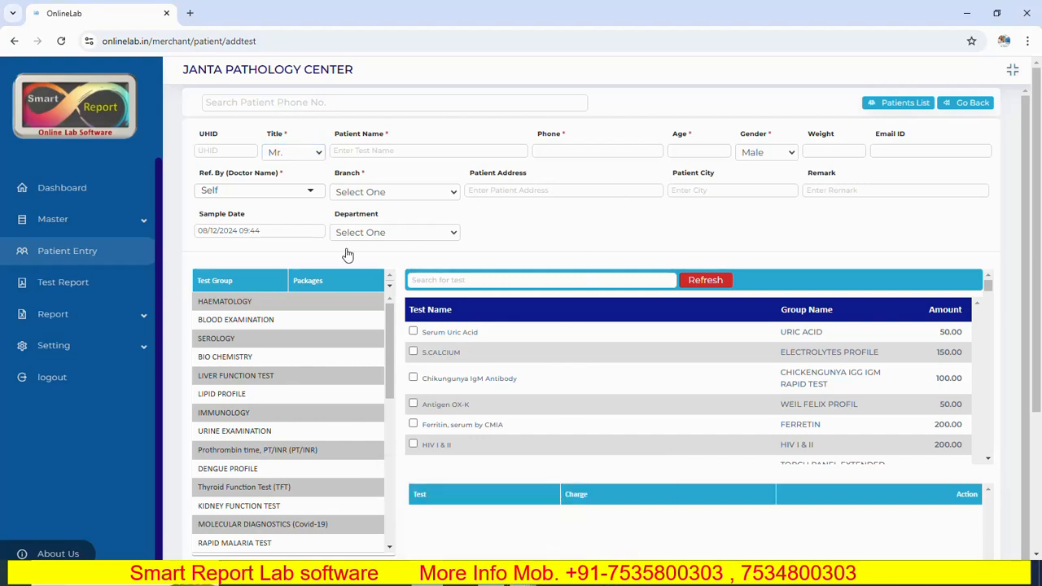
- Return OnlineLab to its dashboard and switch to the Smart Report application's Patient Entry form
{"action": "left_click", "coordinate": [57, 189]}
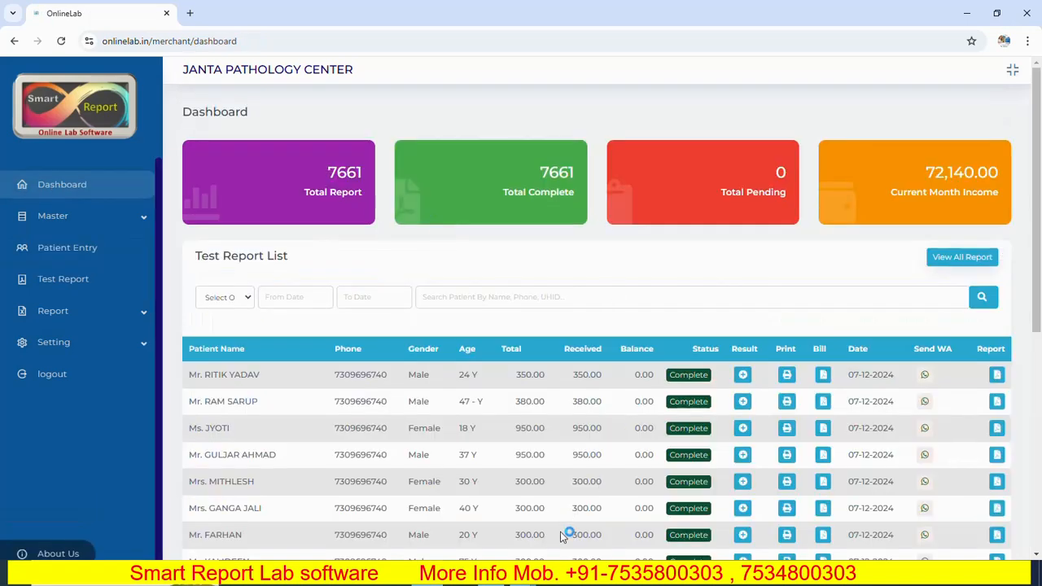
{"action": "mouse_move", "coordinate": [521, 579]}
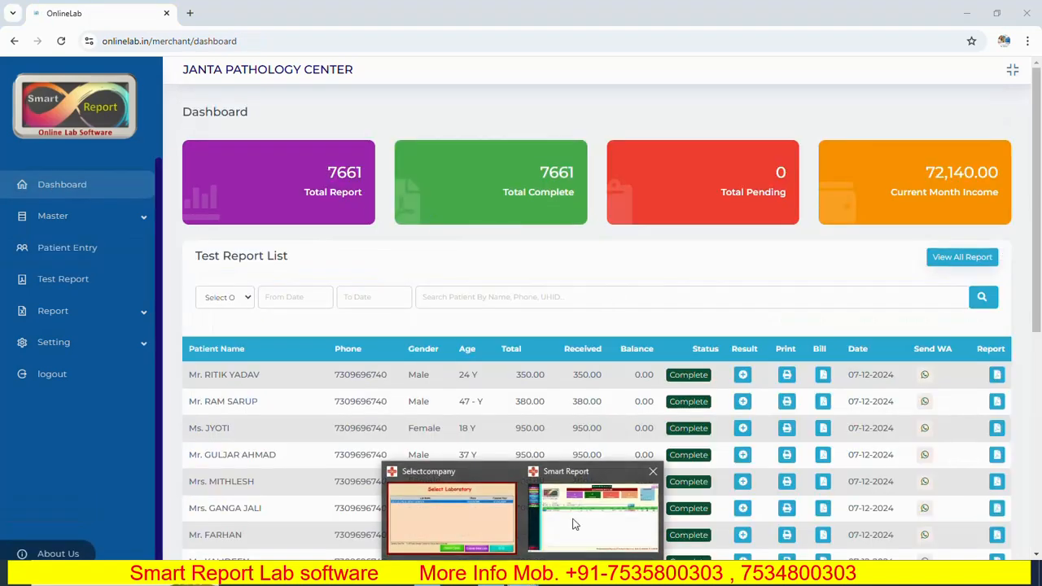
{"action": "left_click", "coordinate": [598, 509]}
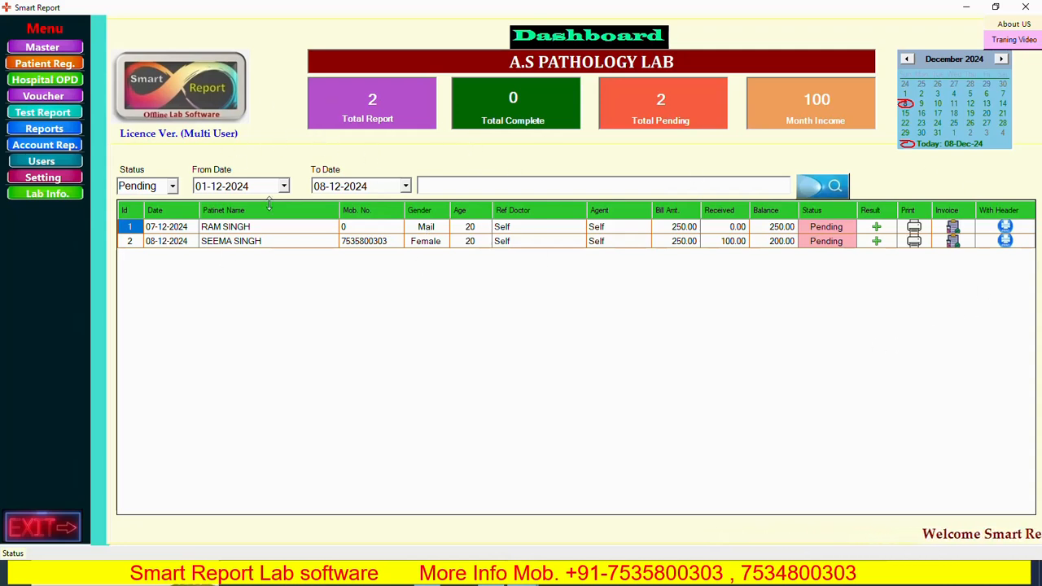
{"action": "left_click", "coordinate": [47, 65]}
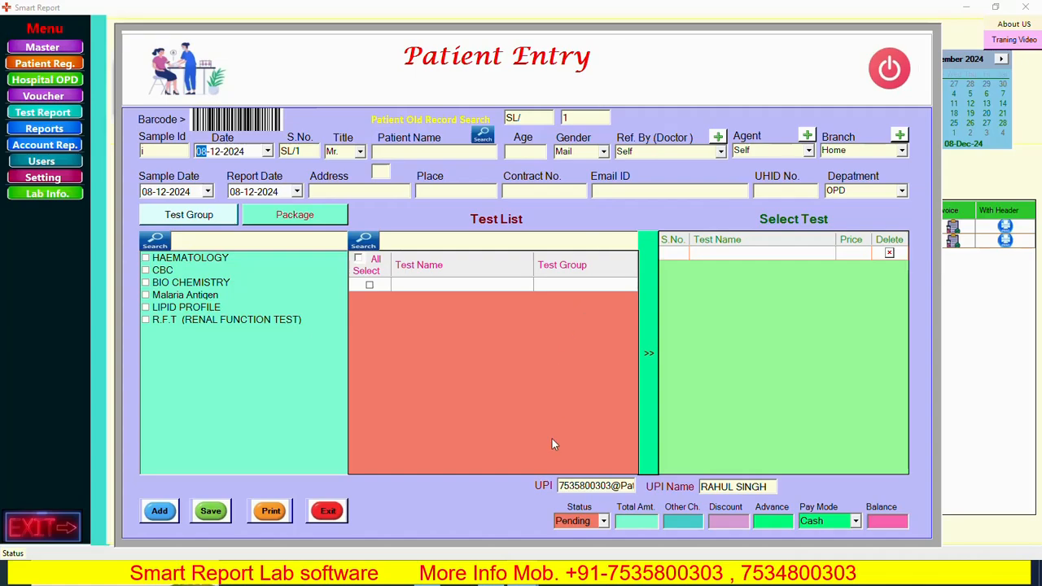
{"action": "left_click", "coordinate": [490, 583]}
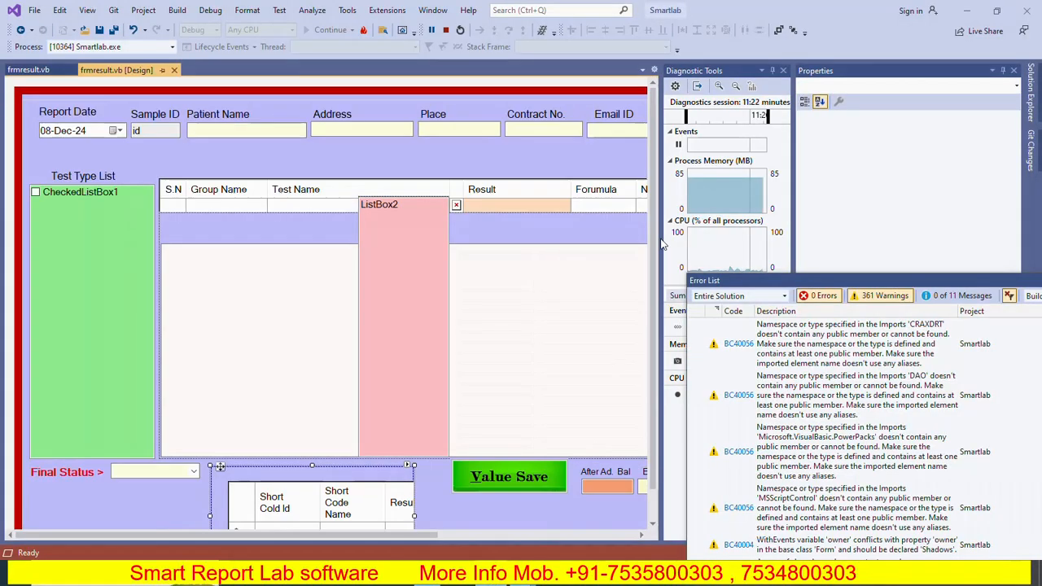
{"action": "left_click", "coordinate": [965, 10]}
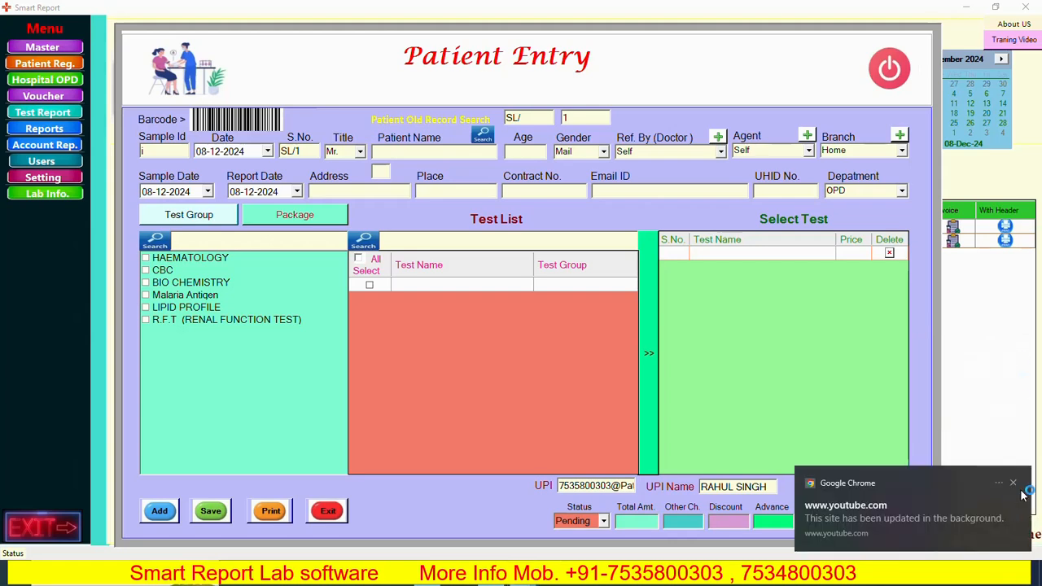
{"action": "left_click", "coordinate": [1014, 484]}
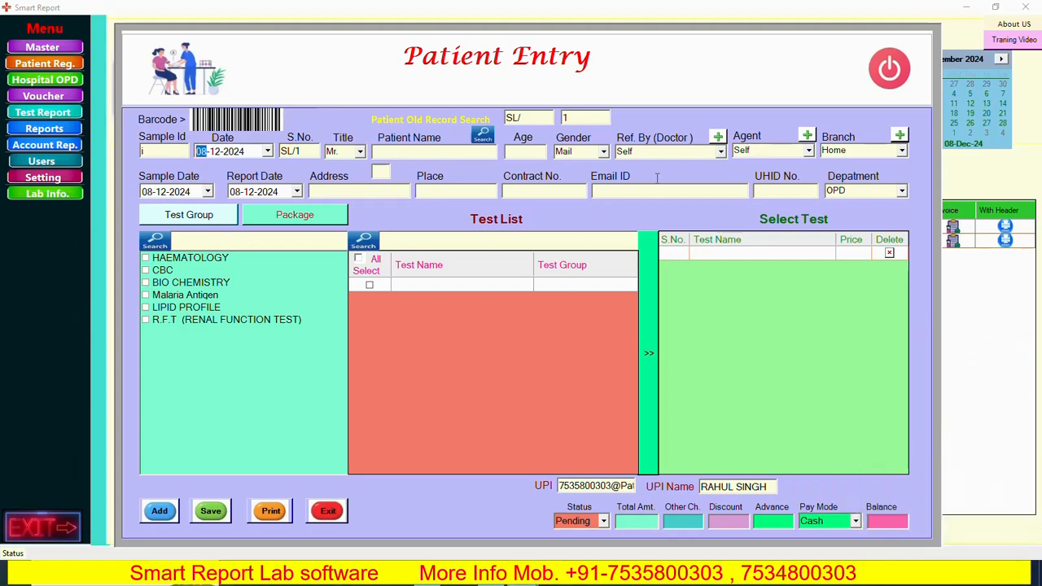
- Start a new patient entry, add the CBC group's HAEMOGLOBIN (HB) test to the selected tests, and close the form without saving
{"action": "left_click", "coordinate": [159, 511]}
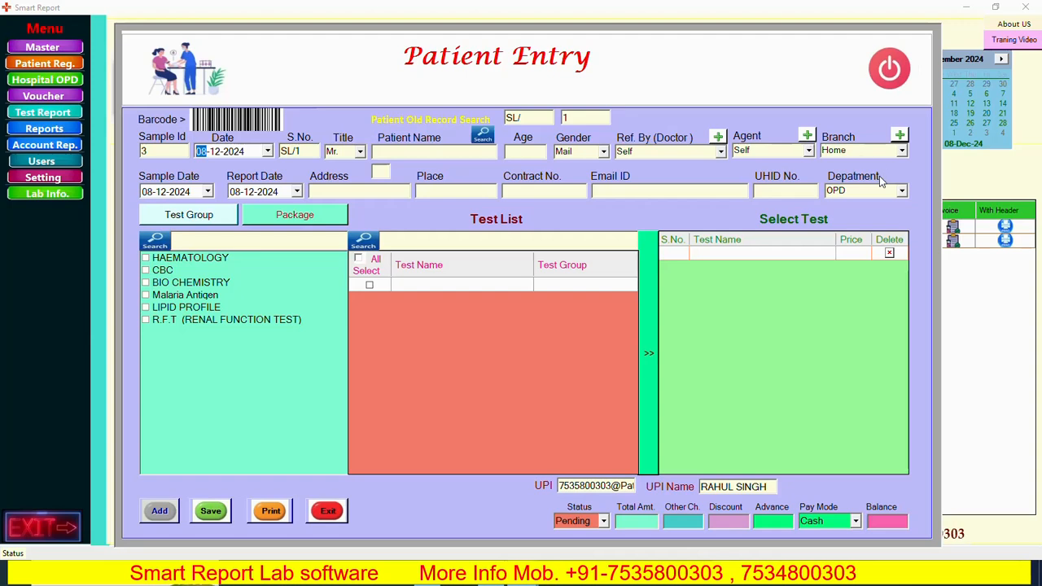
{"action": "left_click", "coordinate": [166, 272]}
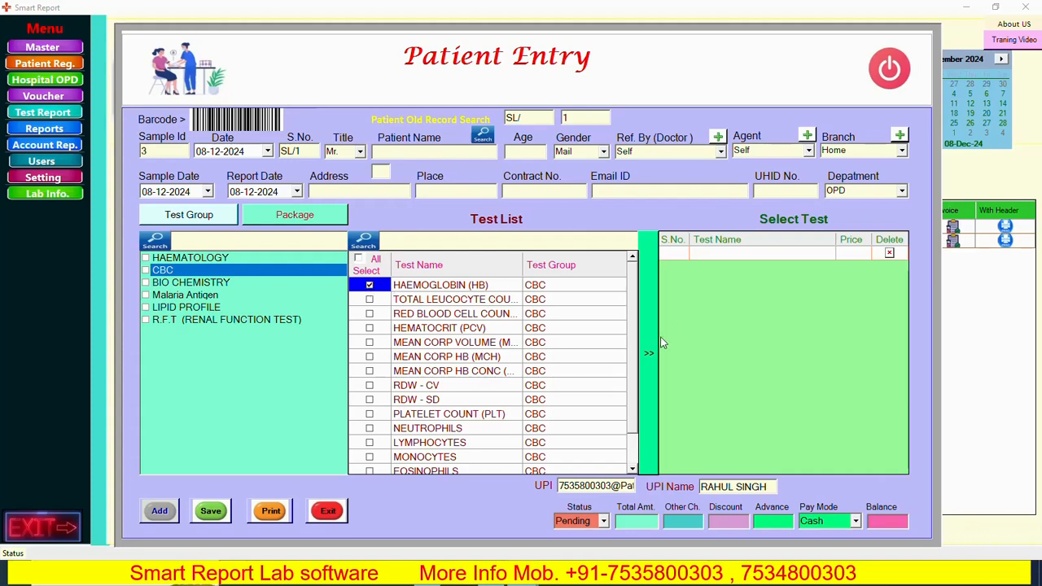
{"action": "left_click", "coordinate": [651, 350]}
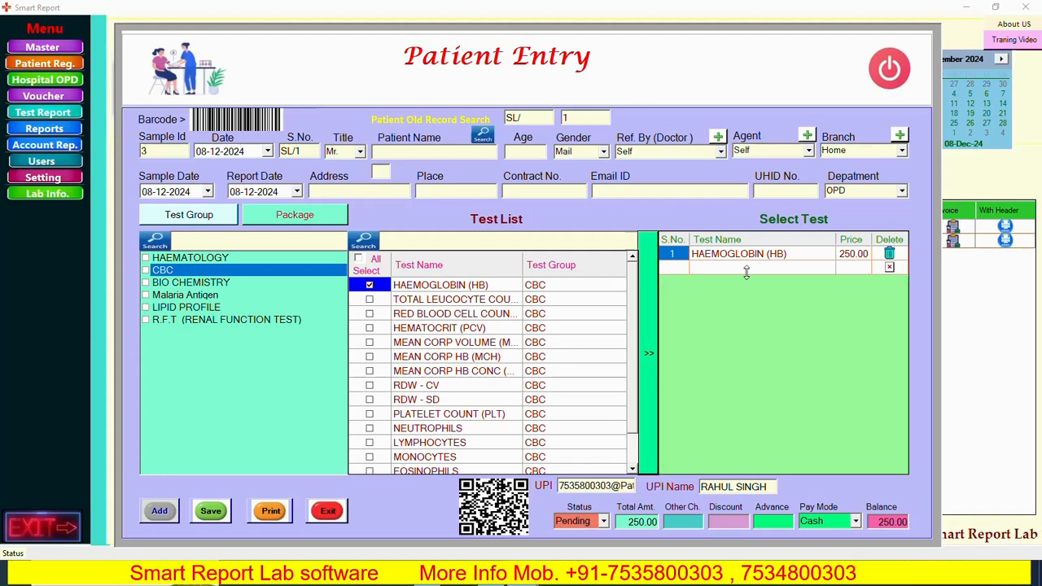
{"action": "left_click", "coordinate": [887, 68]}
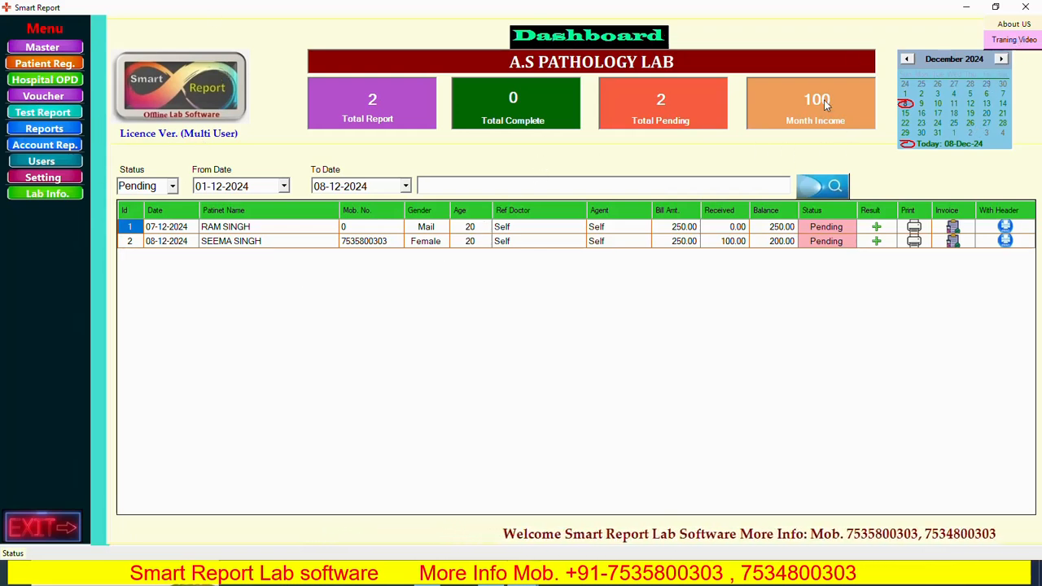
- Examine the list of Smart Report software training videos and return to the dashboard
{"action": "left_click", "coordinate": [1015, 40]}
{"action": "left_click", "coordinate": [1015, 42]}
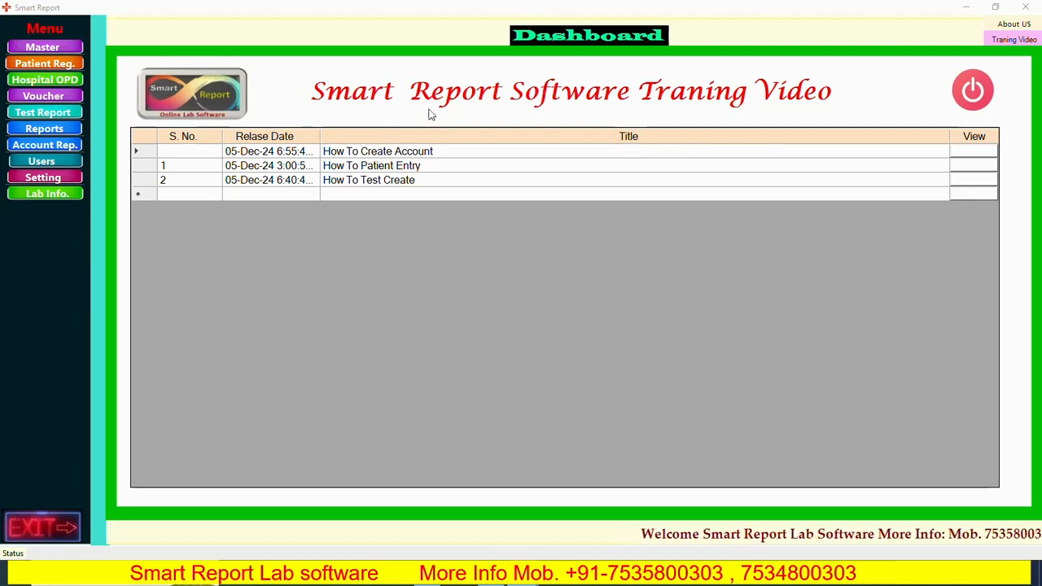
{"action": "left_click", "coordinate": [977, 91]}
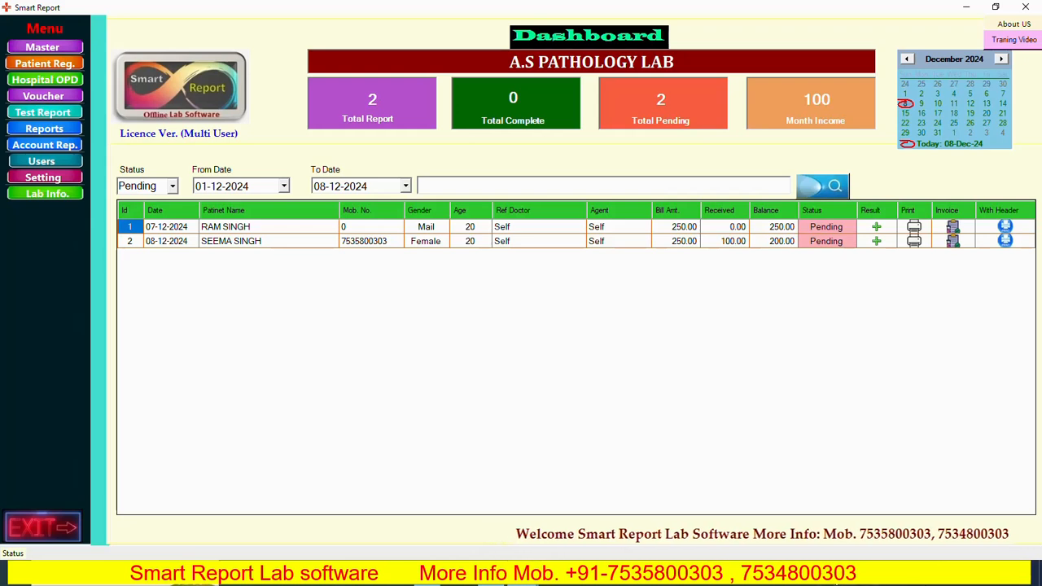
{"action": "left_click", "coordinate": [827, 575]}
{"action": "left_click", "coordinate": [806, 548]}
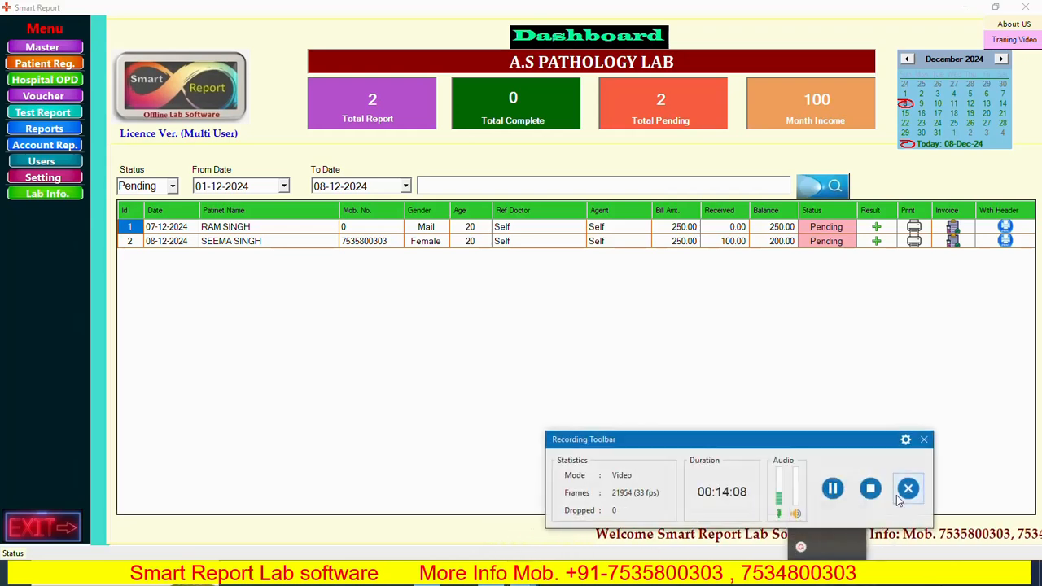